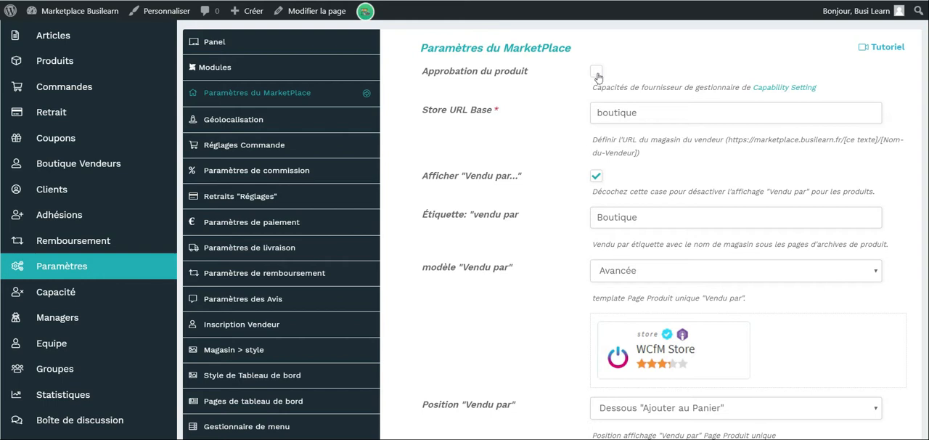
Review the marketplace settings for product approval, store URL base and the "Vendu par" display, label and template.
scroll(593, 78, "up", 1)
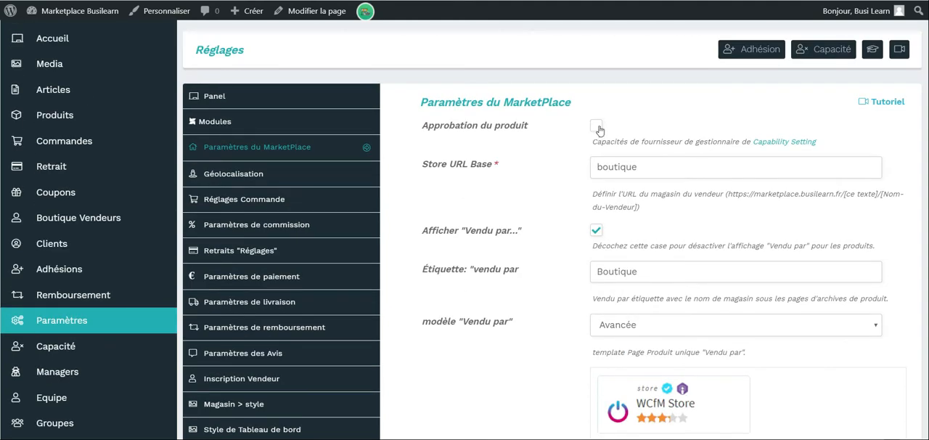
scroll(599, 130, "down", 1)
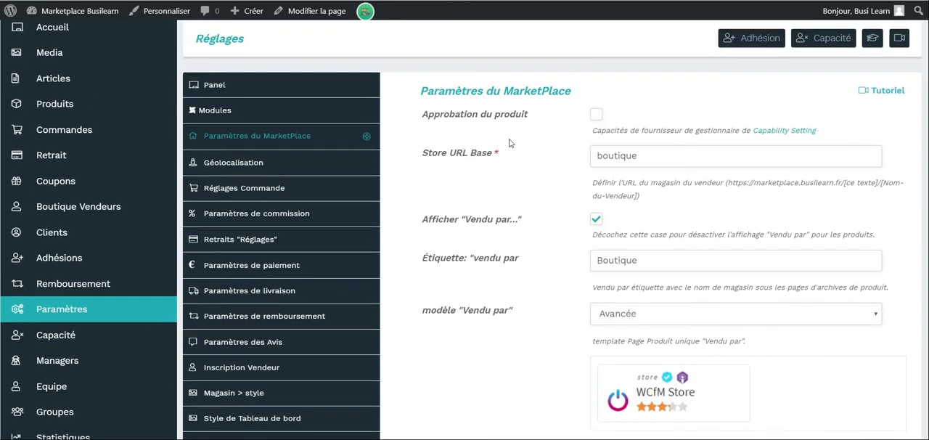
scroll(508, 143, "down", 1)
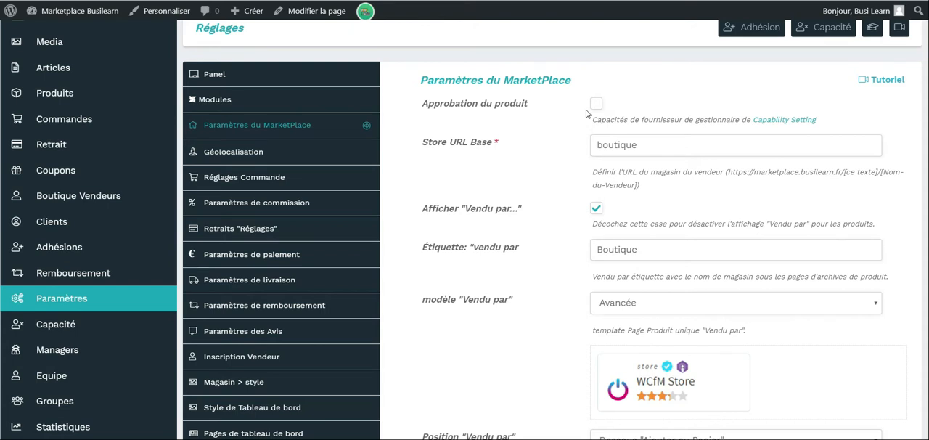
scroll(586, 113, "down", 1)
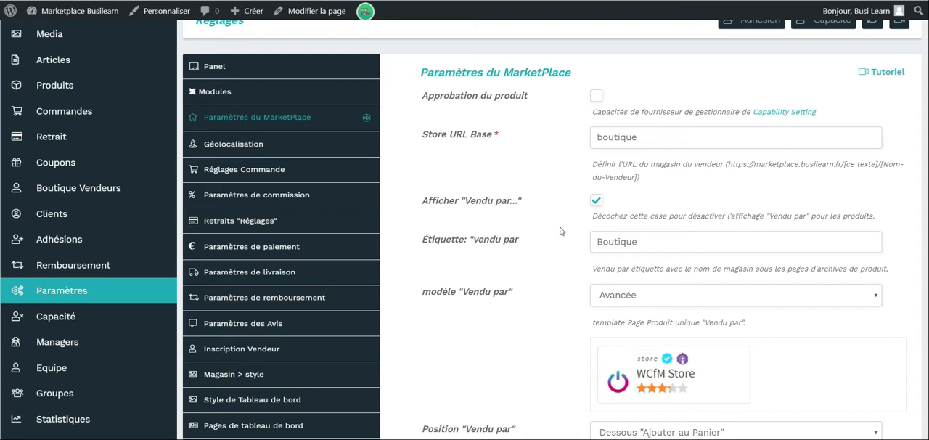
scroll(606, 231, "down", 1)
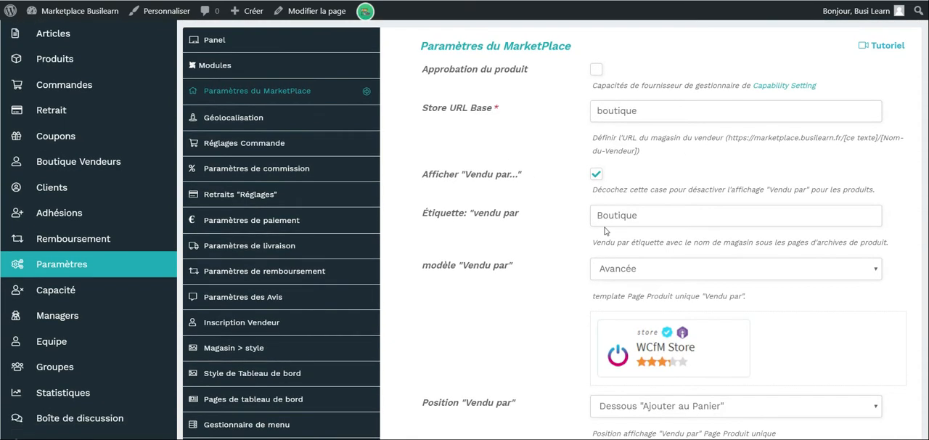
scroll(606, 230, "down", 1)
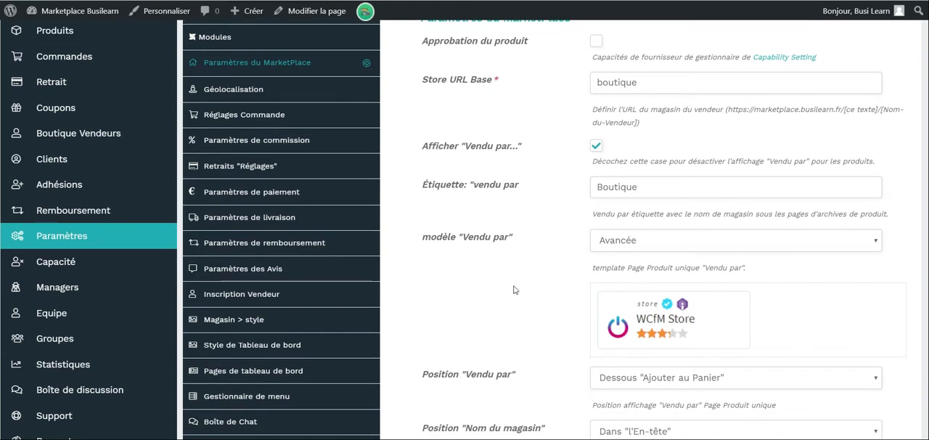
scroll(556, 311, "down", 1)
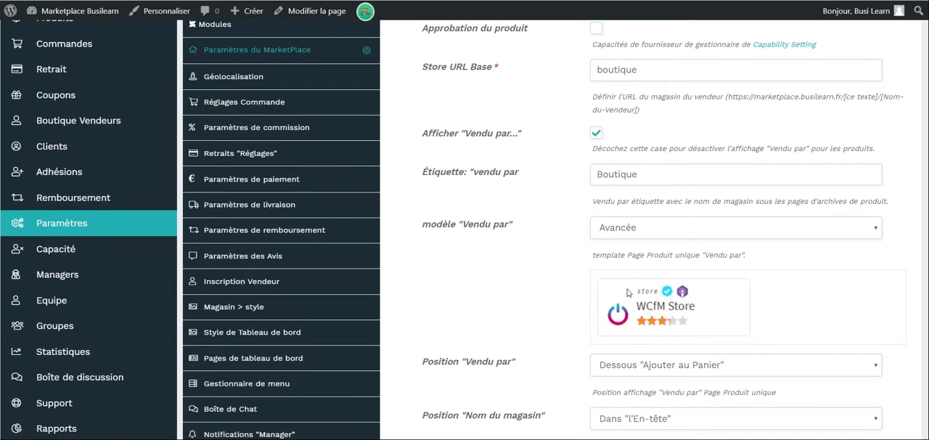
scroll(627, 292, "down", 5)
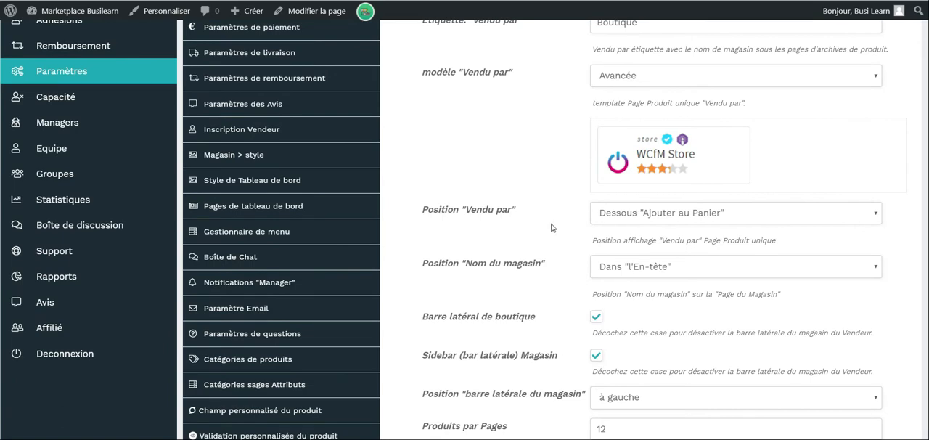
Examine the marketplace options for "Vendu par" position, store name position, store sidebar and products per page.
scroll(551, 227, "down", 5)
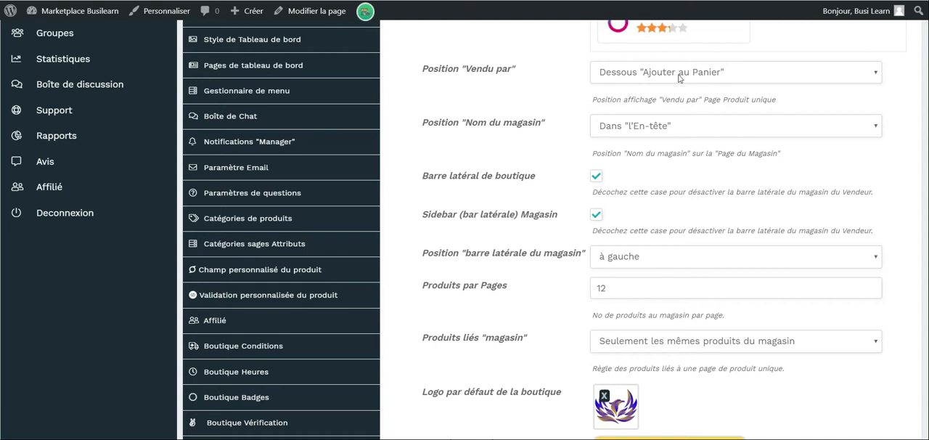
scroll(650, 95, "down", 1)
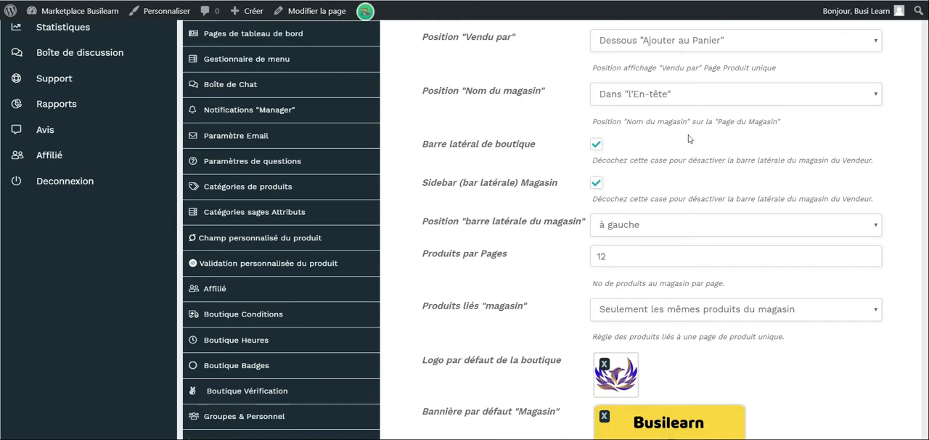
scroll(689, 139, "down", 1)
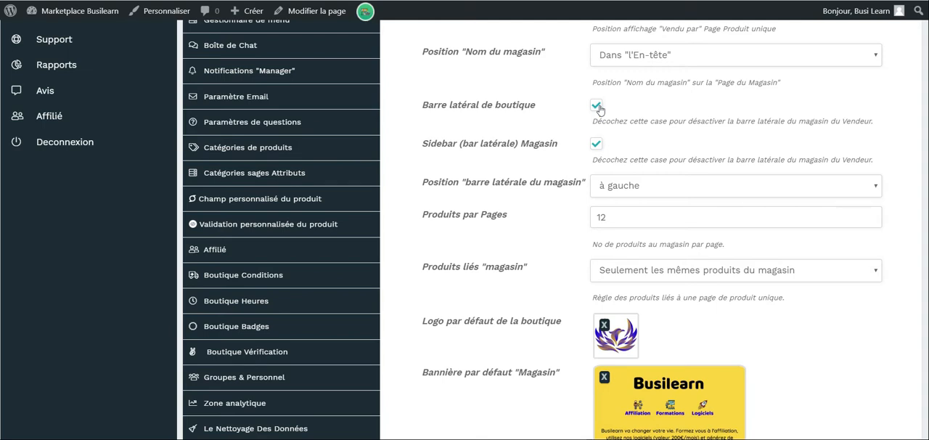
scroll(598, 109, "down", 2)
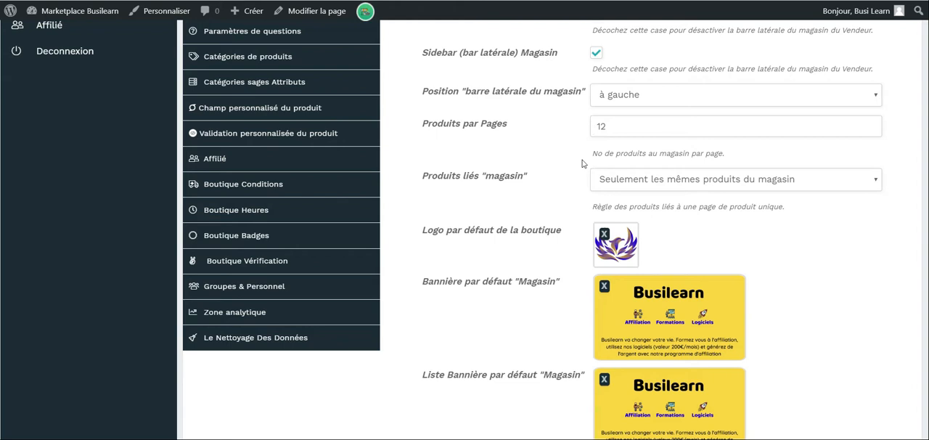
scroll(582, 164, "down", 1)
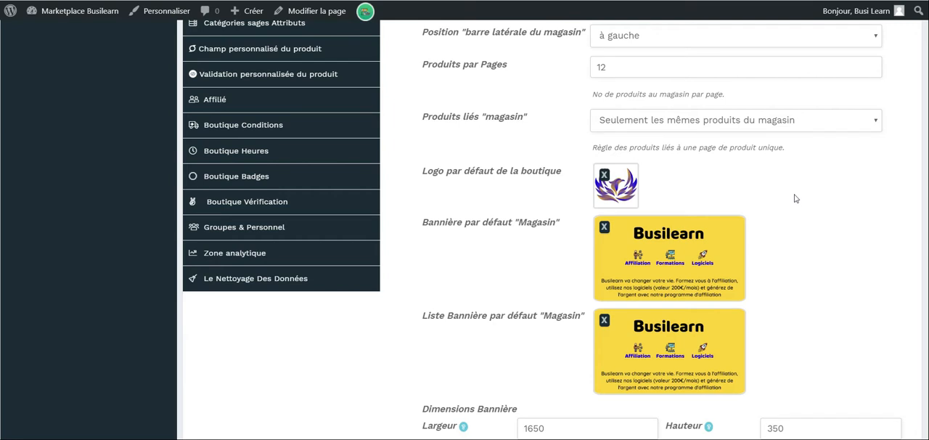
scroll(794, 199, "down", 1)
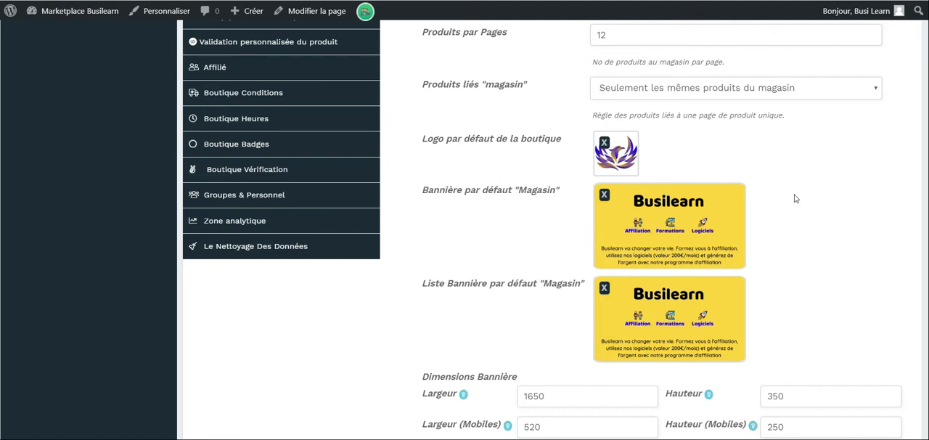
Check the choices for related store products, then review the default logo, banners, banner dimensions and uninstall options.
left_click(798, 89)
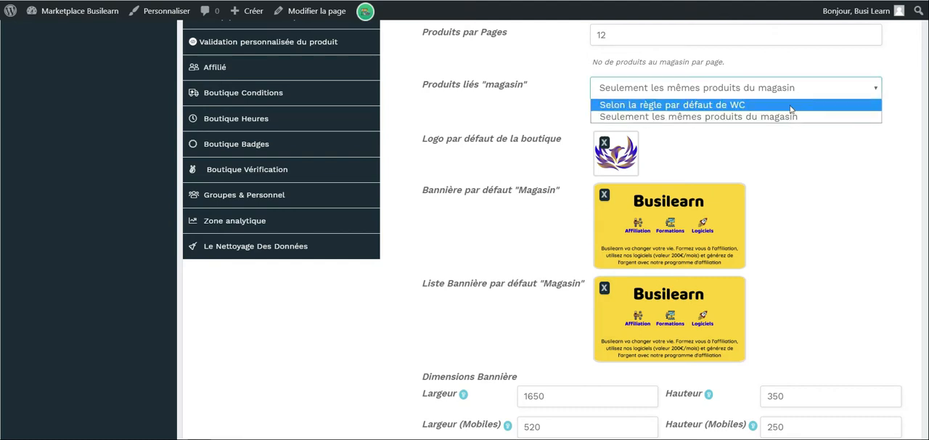
scroll(504, 141, "down", 1)
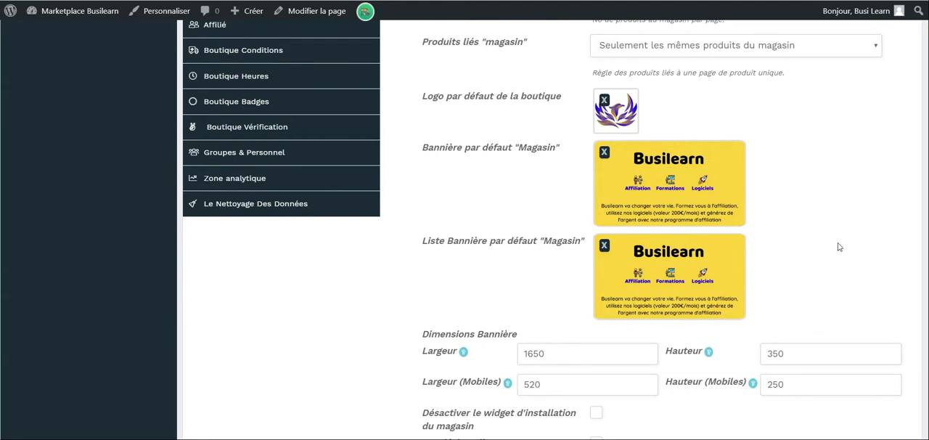
scroll(838, 247, "down", 1)
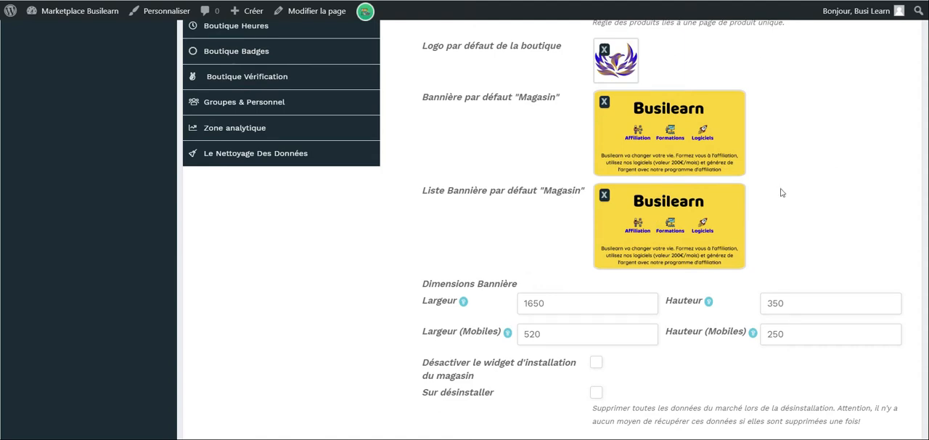
scroll(781, 193, "down", 1)
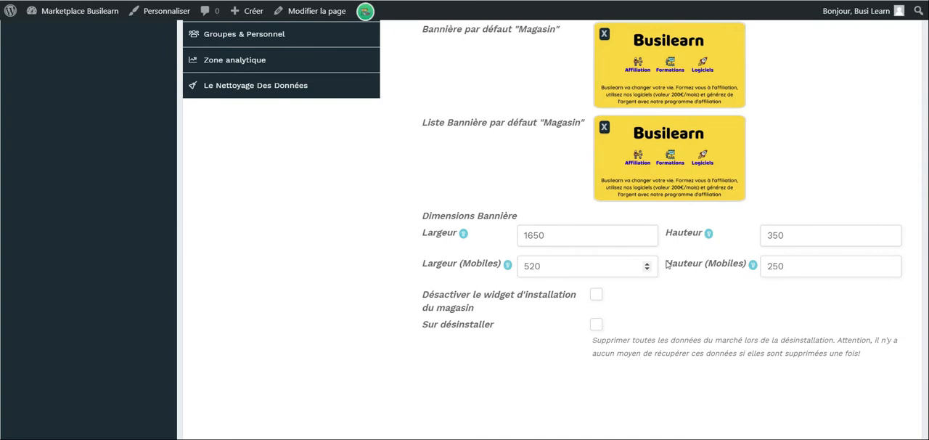
Open the geolocation settings.
scroll(354, 175, "up", 8)
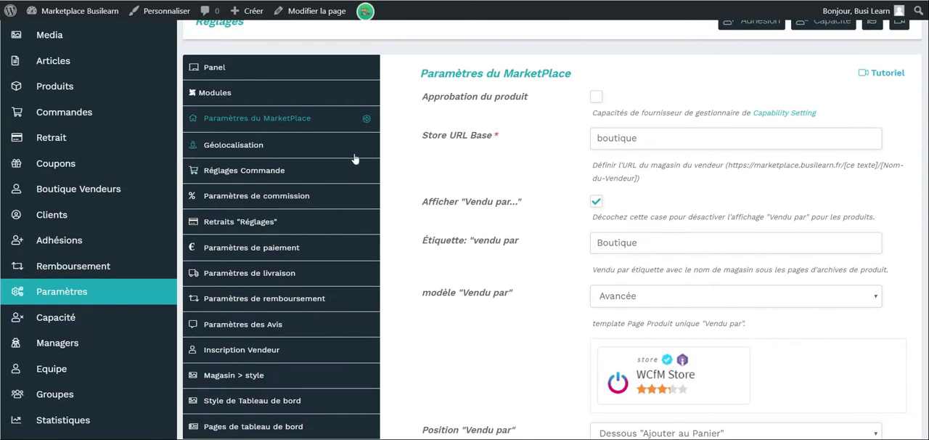
left_click(354, 159)
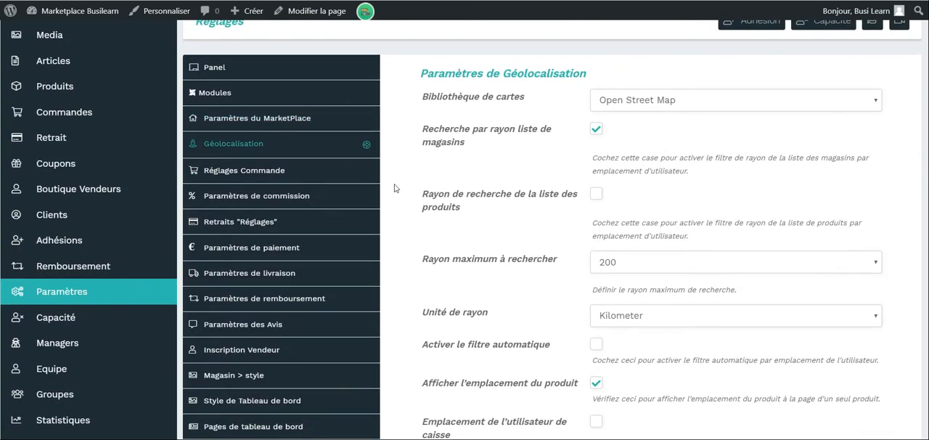
Try Google Map as the geolocation map library, then restore Open Street Map.
left_click(845, 102)
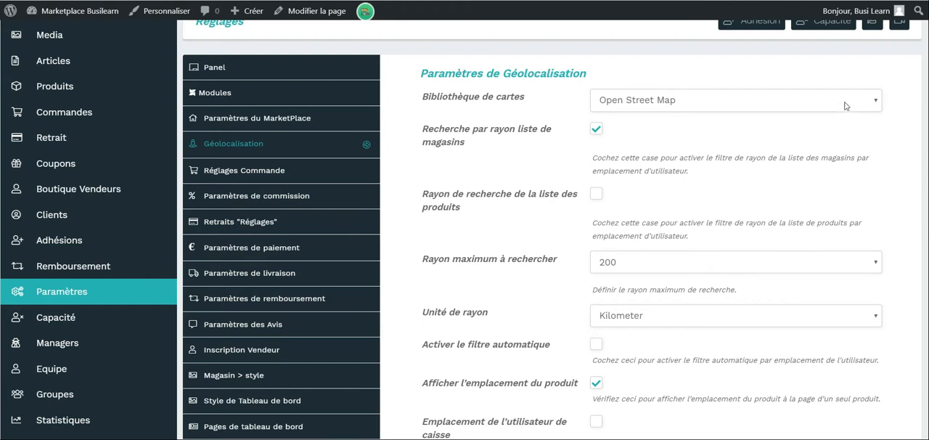
left_click(807, 131)
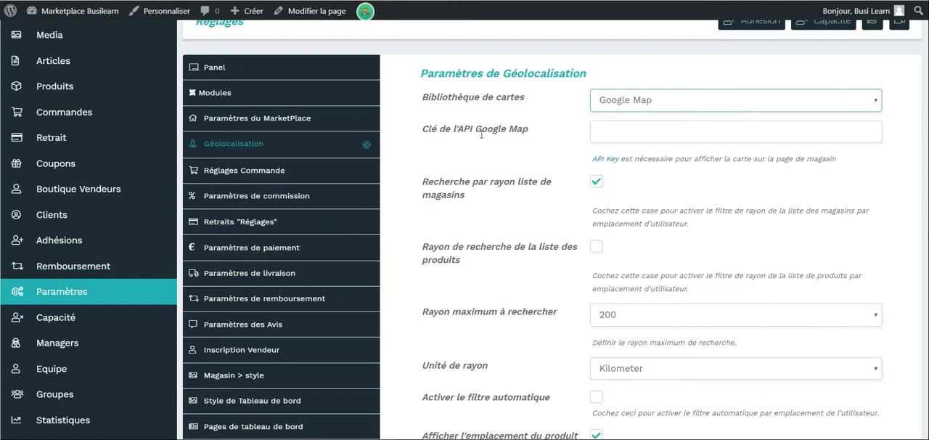
left_click(716, 107)
left_click(714, 118)
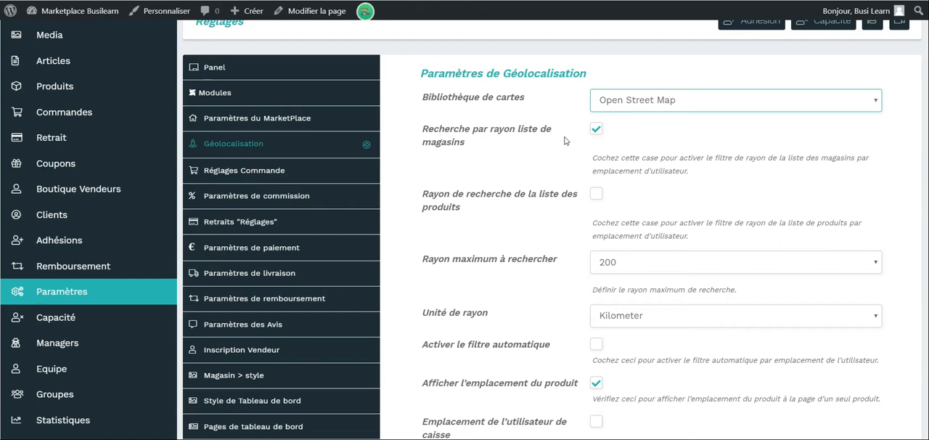
Try out the automatic filter and checkout user location options in the geolocation settings.
scroll(465, 279, "down", 2)
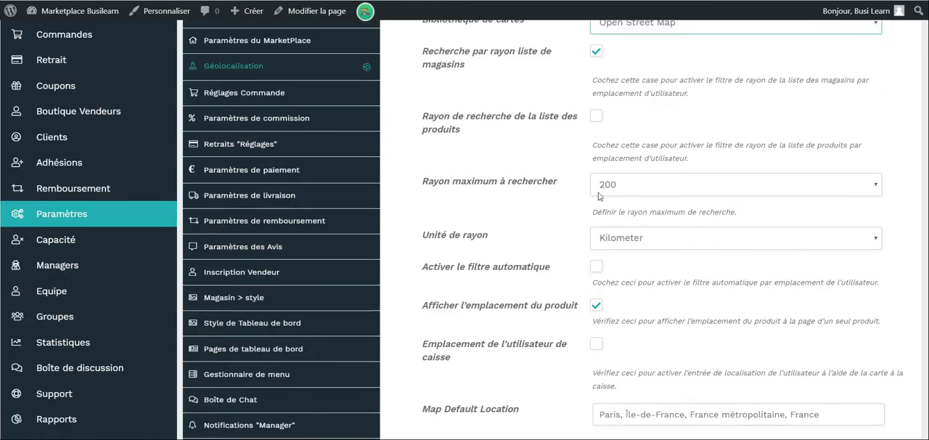
scroll(502, 244, "down", 1)
scroll(502, 244, "down", 2)
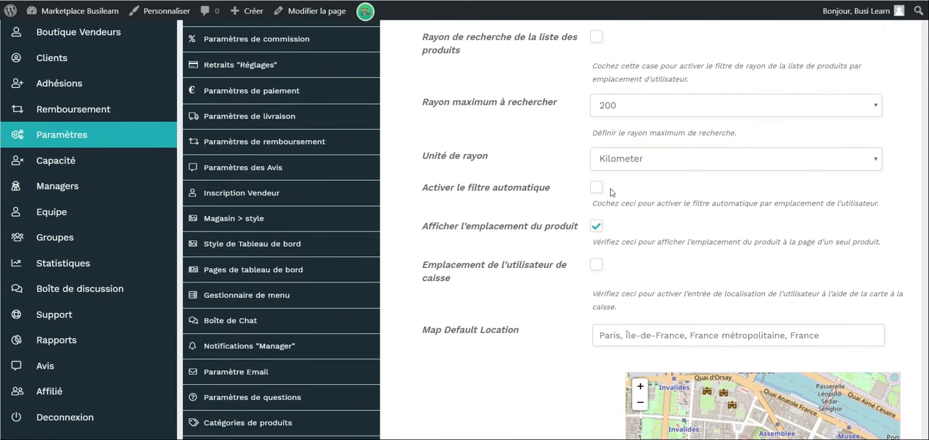
left_click(596, 192)
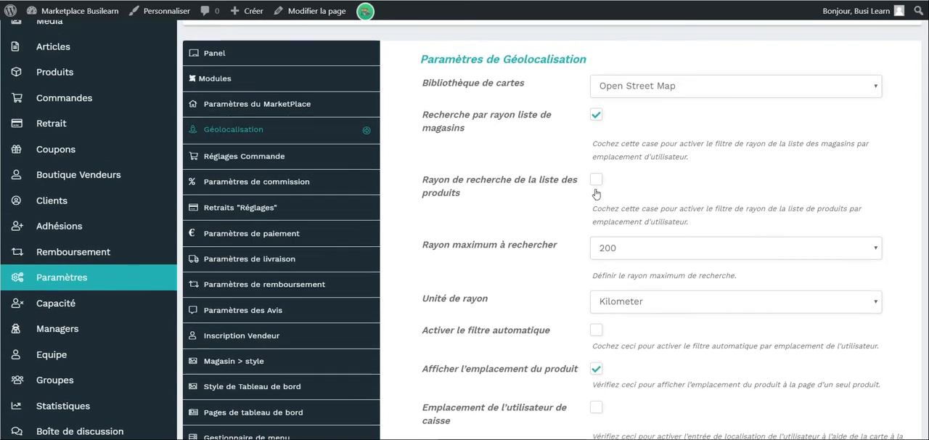
scroll(594, 188, "down", 6)
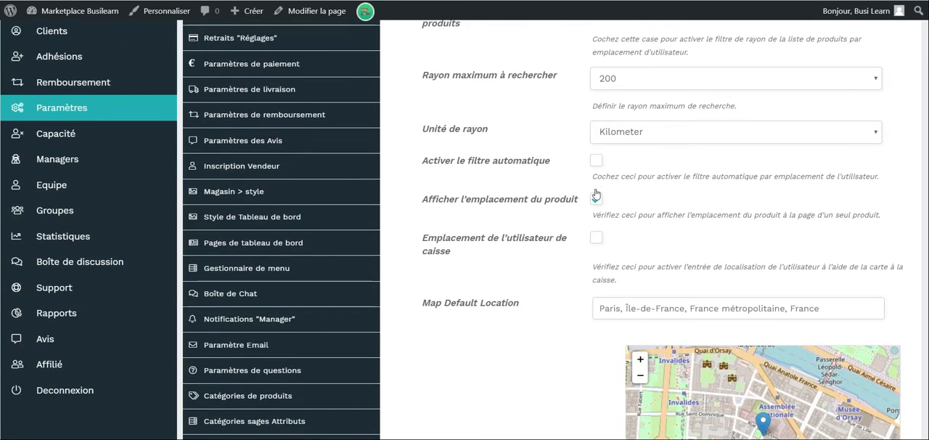
scroll(604, 170, "down", 2)
left_click(595, 169)
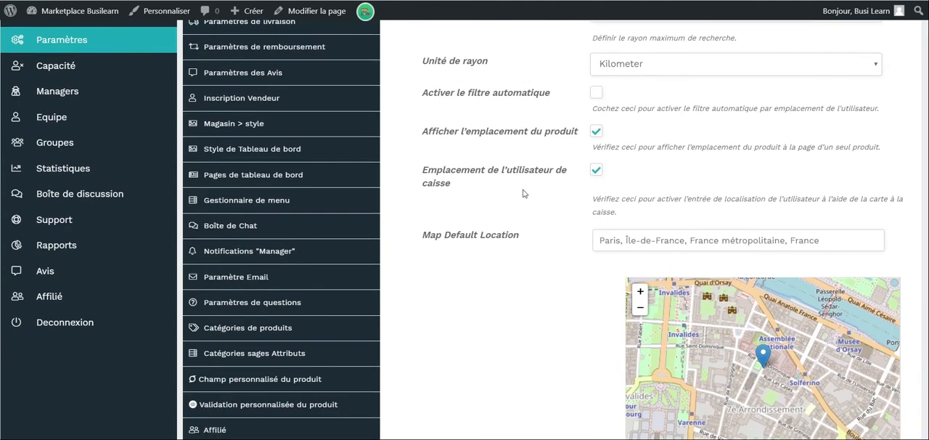
left_click(595, 172)
Examine the default map location and the "Liste magasins" page instructions and preview in the geolocation settings.
scroll(493, 326, "down", 3)
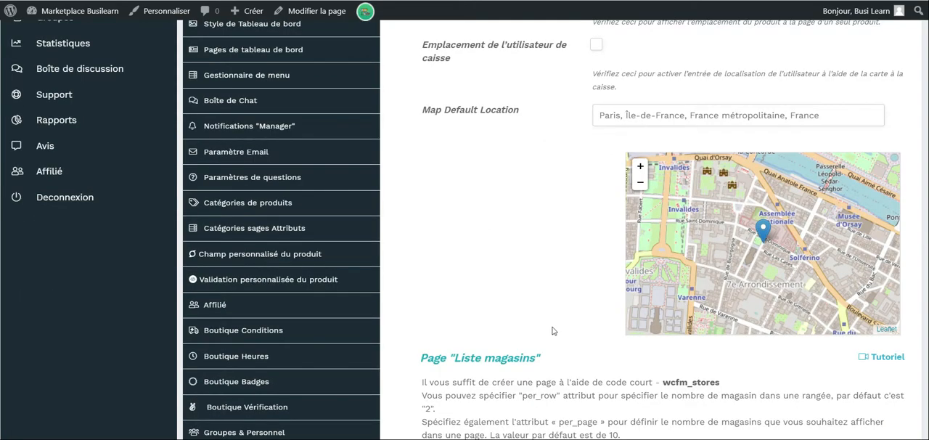
scroll(577, 247, "down", 5)
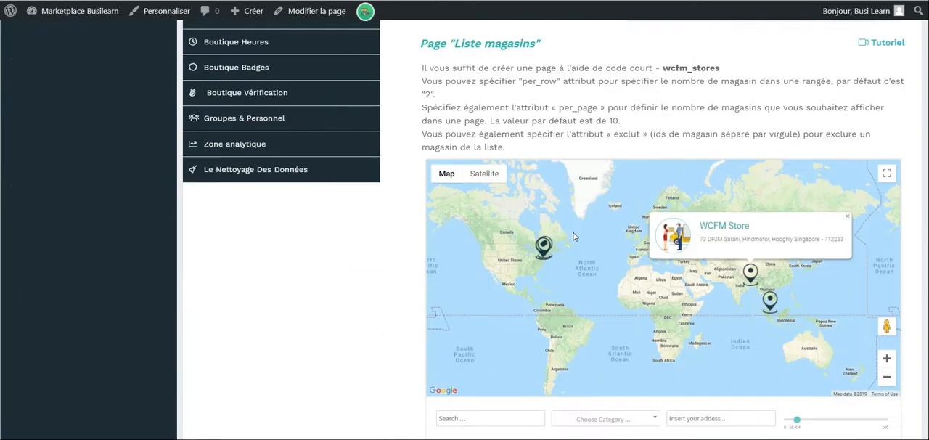
scroll(580, 247, "down", 2)
scroll(652, 227, "down", 5)
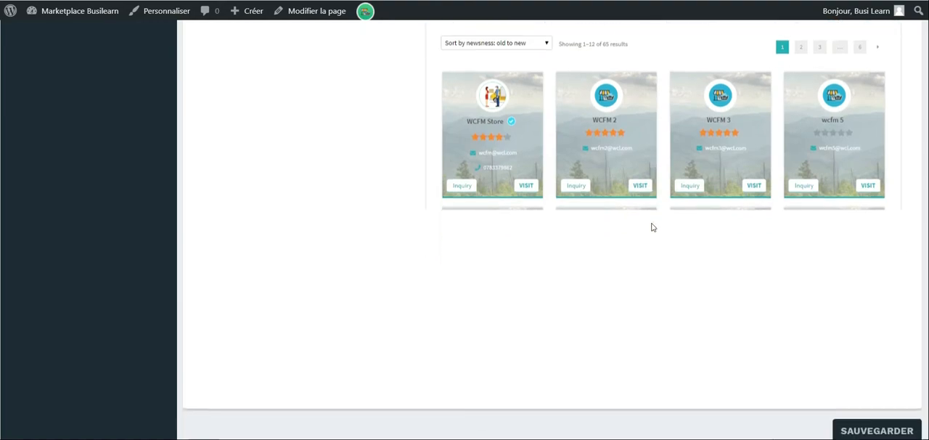
scroll(651, 227, "up", 6)
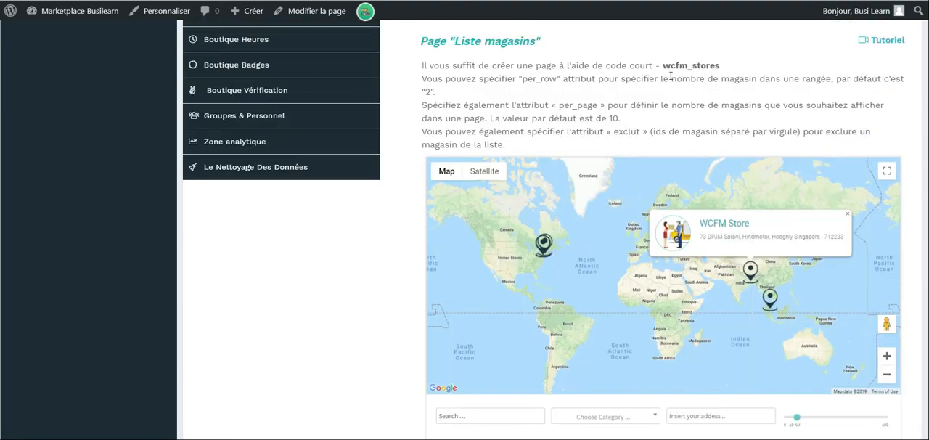
Open the order settings and try toggling the multi-vendor payment deactivation and order synchronisation options.
scroll(416, 145, "up", 15)
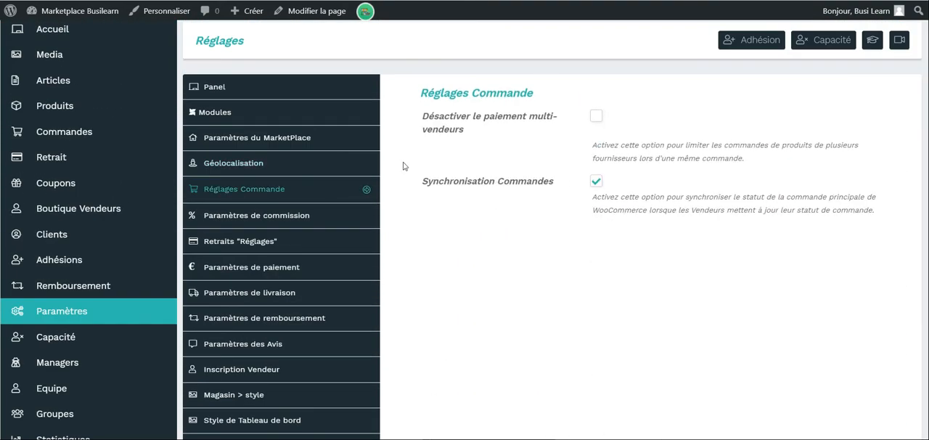
left_click(597, 117)
left_click(595, 118)
left_click(596, 183)
left_click(598, 183)
Open the commission settings and try the Pourcentage+Fixe, Par ventes, Par prix du produit and Par quantité d'achat modes, then restore Pourcentage.
left_click(322, 217)
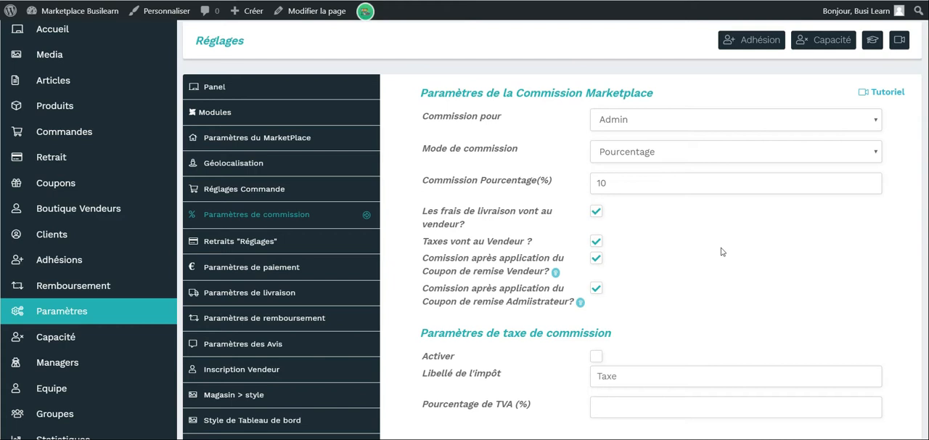
left_click(738, 157)
left_click(707, 197)
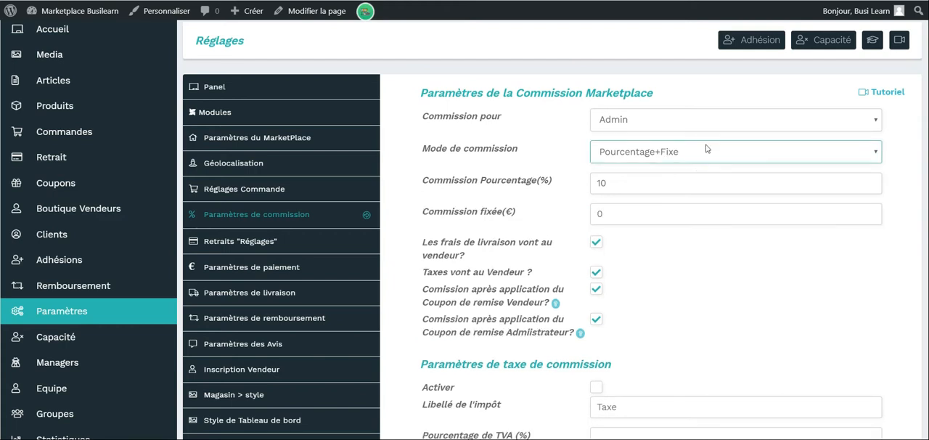
left_click(697, 160)
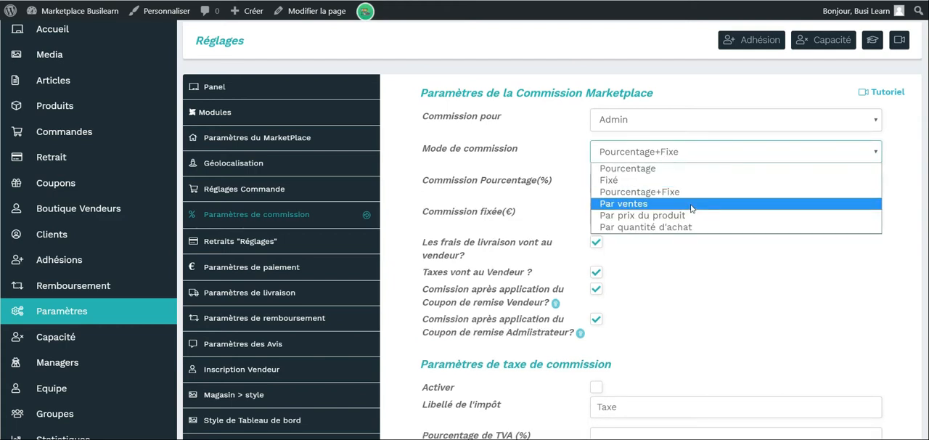
left_click(693, 203)
left_click(717, 154)
left_click(698, 215)
left_click(702, 155)
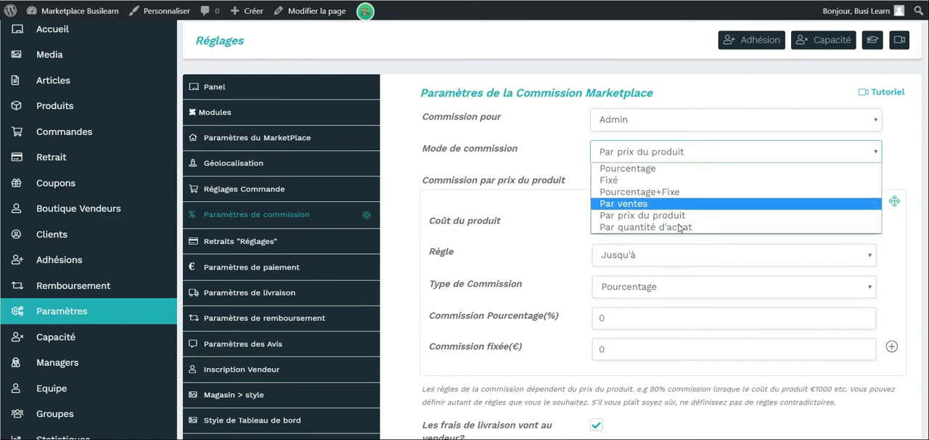
left_click(675, 228)
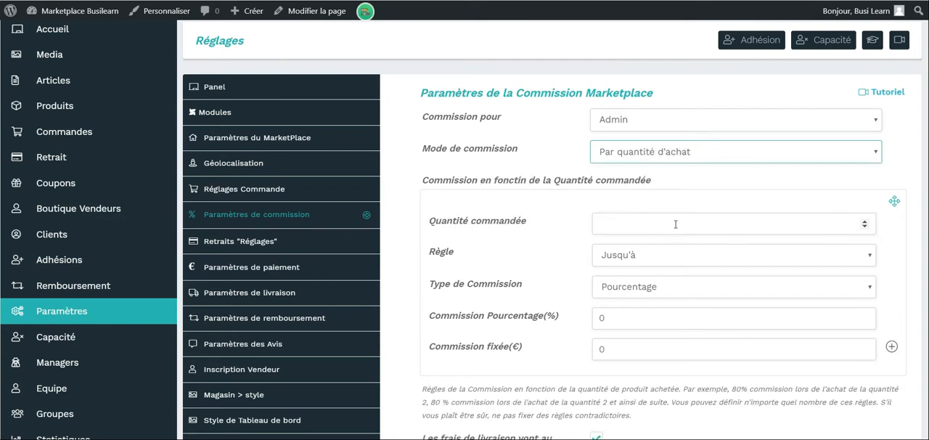
left_click(693, 154)
left_click(683, 167)
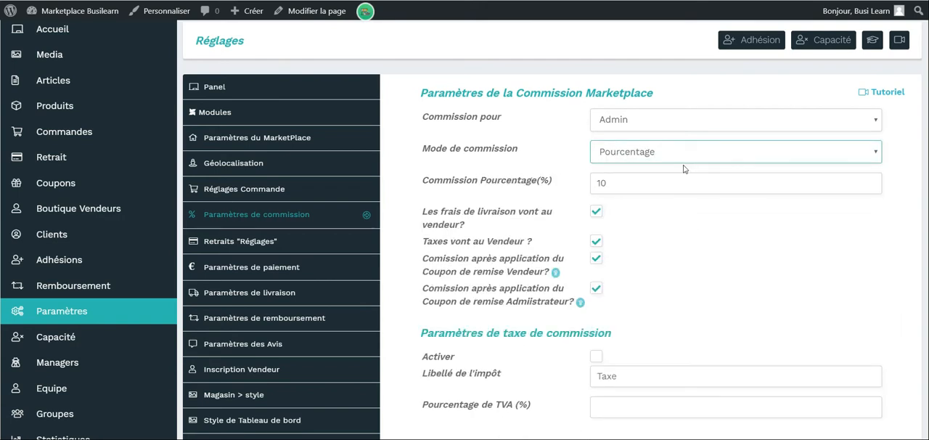
Examine the commission percentage, the shipping, tax and coupon options, and the commission tax settings.
scroll(682, 169, "down", 1)
scroll(626, 133, "down", 1)
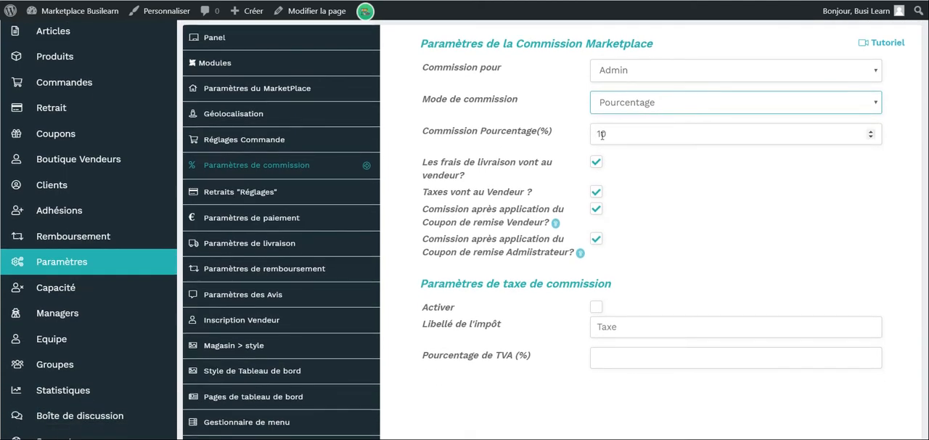
scroll(599, 136, "down", 1)
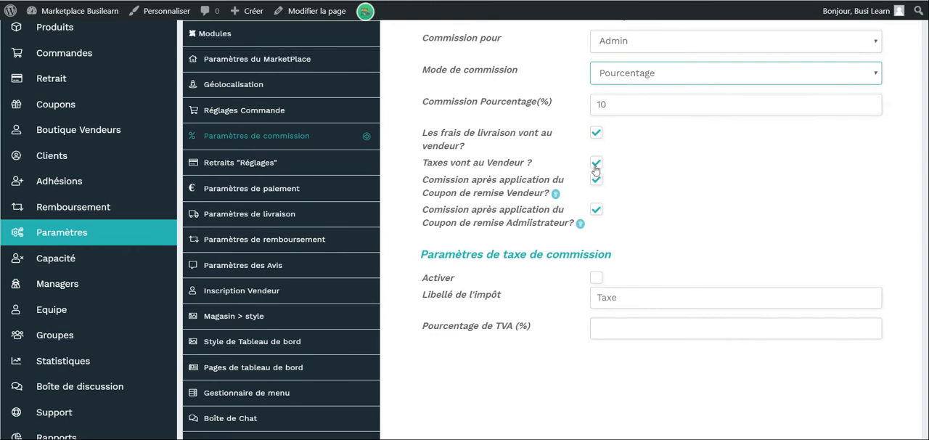
scroll(597, 166, "down", 2)
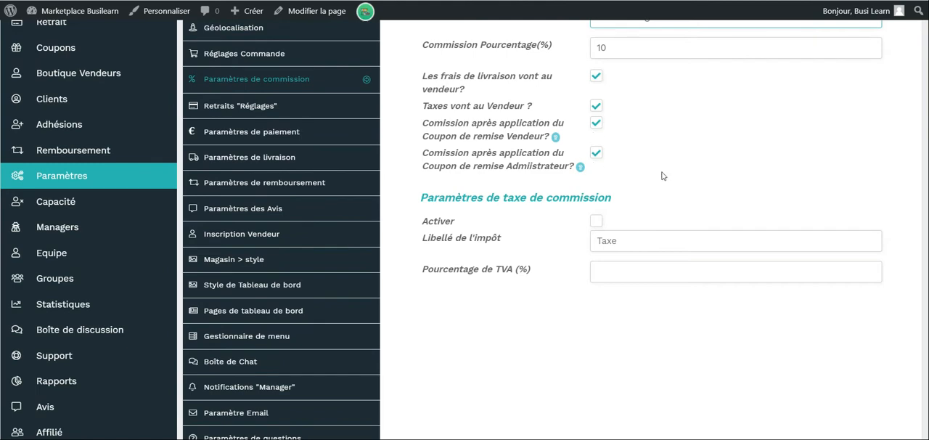
scroll(661, 175, "up", 1)
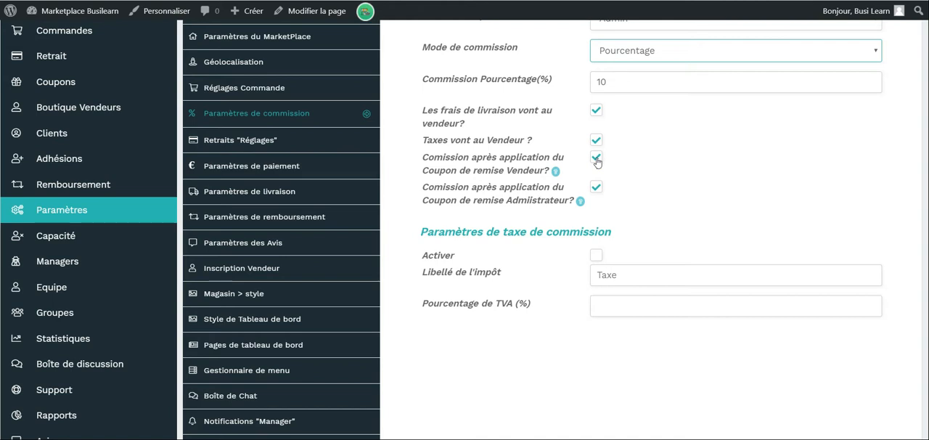
scroll(596, 161, "down", 1)
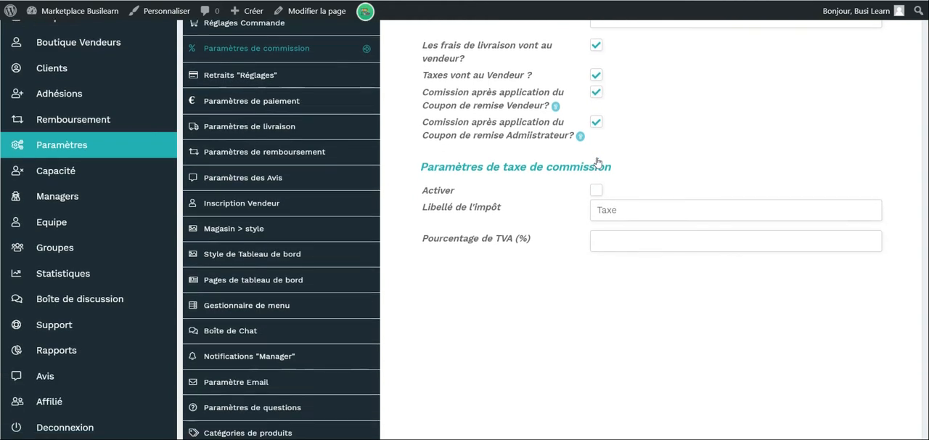
Open the withdrawal settings, try Retrait périodique as the withdrawal method and view its scheduling intervals.
left_click(291, 78)
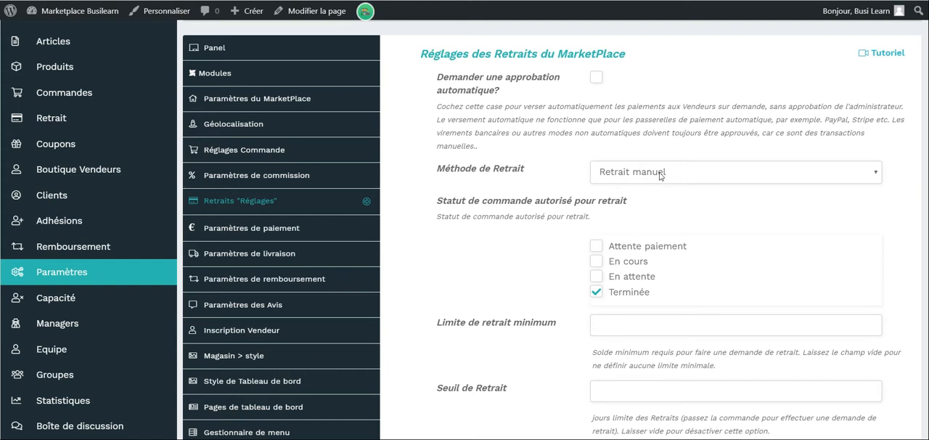
left_click(660, 171)
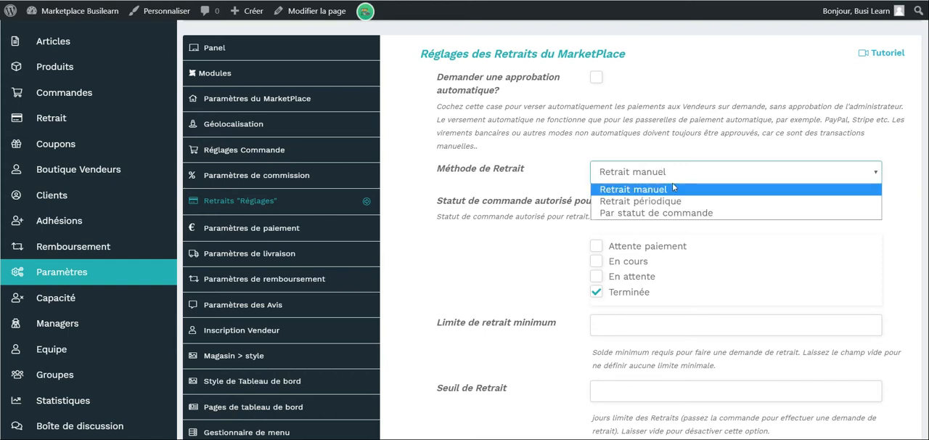
left_click(671, 201)
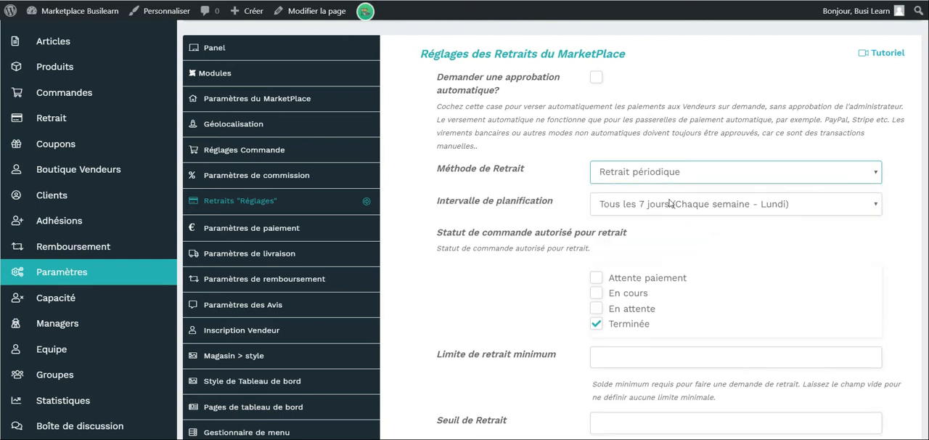
left_click(673, 203)
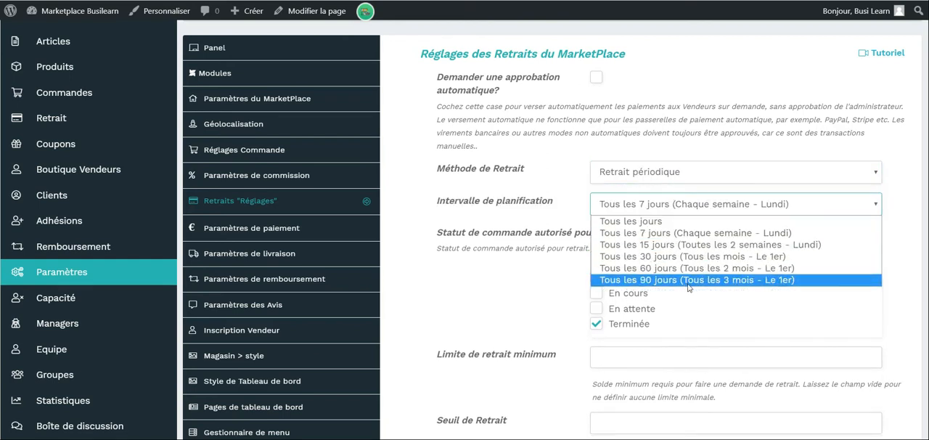
Try Par statut de commande as the withdrawal method, restore Retrait manuel and go to the minimum withdrawal limit.
left_click(733, 171)
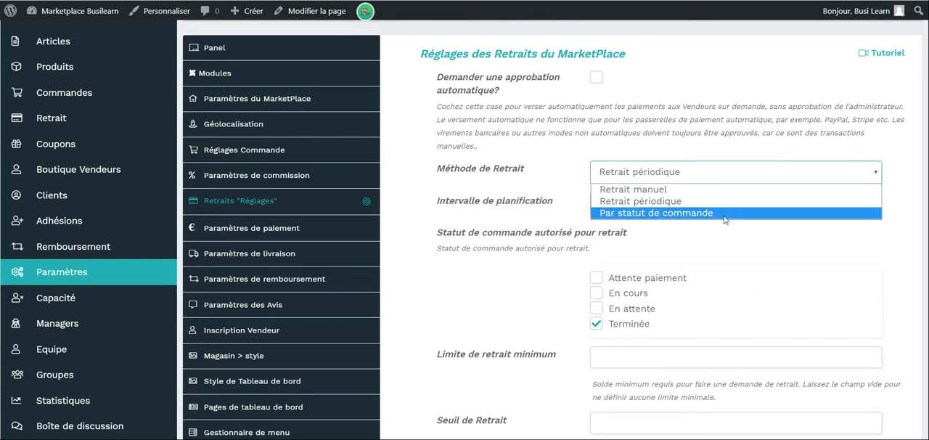
left_click(724, 214)
scroll(726, 217, "down", 1)
left_click(661, 129)
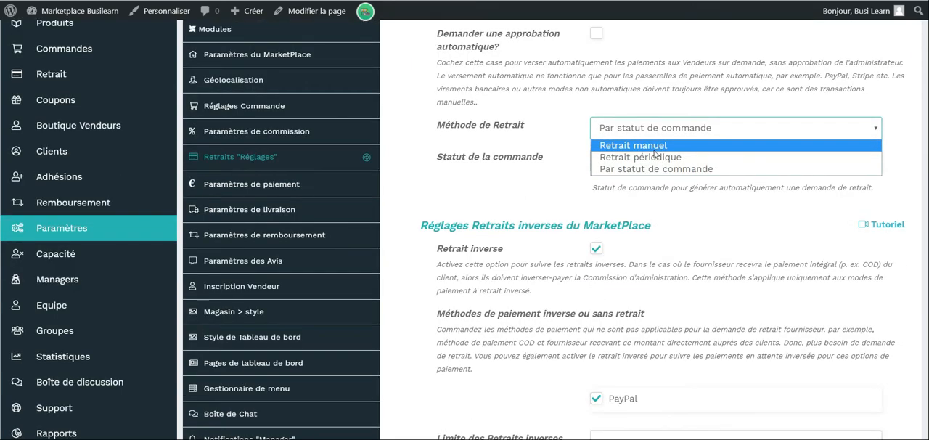
left_click(638, 146)
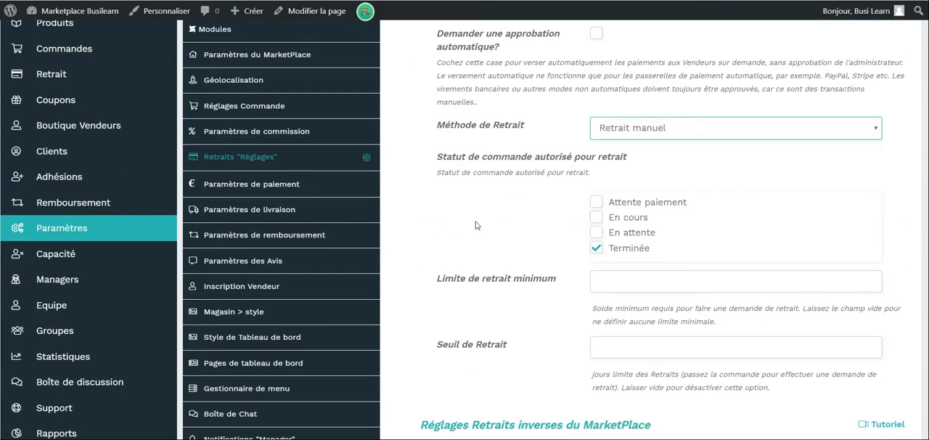
left_click(613, 283)
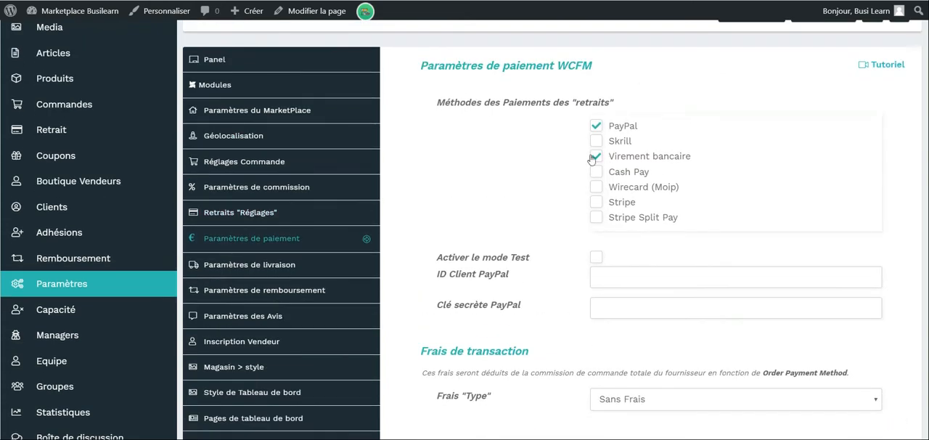
Disable Virement bancaire and try switching PayPal and Stripe Split Pay on and off among the withdrawal payment methods.
left_click(596, 156)
left_click(595, 126)
left_click(595, 216)
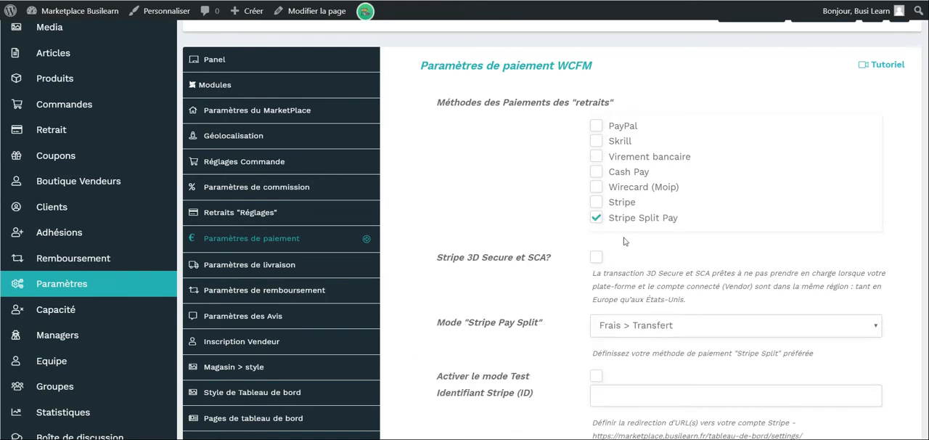
left_click(595, 125)
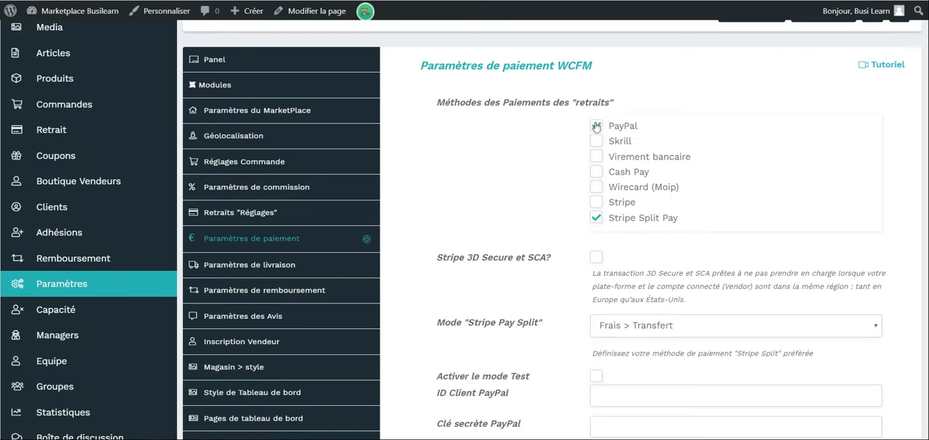
scroll(595, 145, "down", 1)
left_click(597, 133)
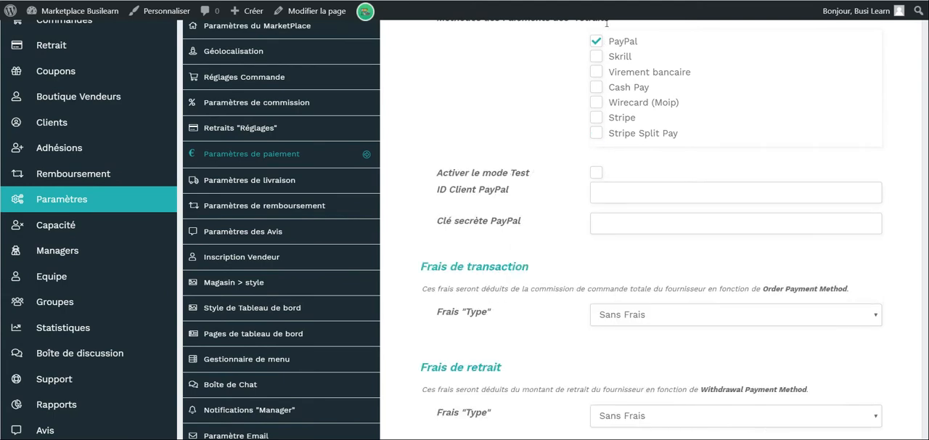
left_click(597, 41)
View the shipping settings by zone, country, weight and distance, and examine the refund settings.
left_click(319, 180)
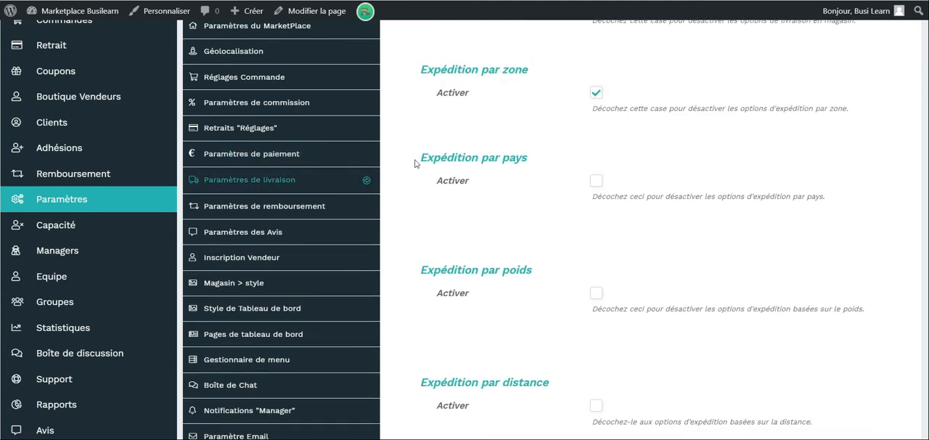
left_click(312, 184)
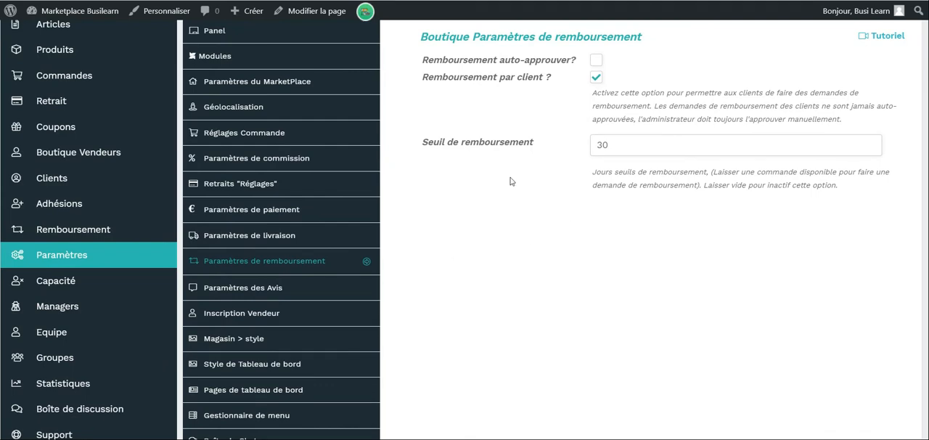
scroll(436, 203, "down", 1)
Open the review settings and examine the rating categories and product review synchronisation option.
left_click(217, 242)
scroll(421, 238, "down", 1)
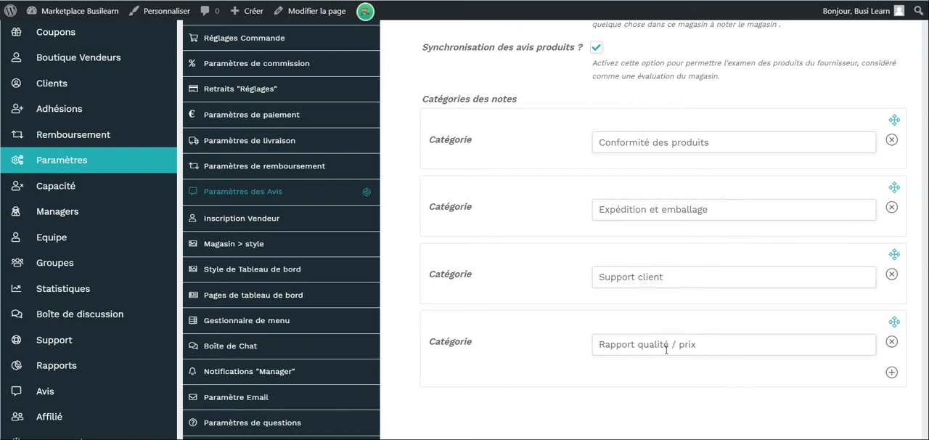
scroll(666, 349, "up", 1)
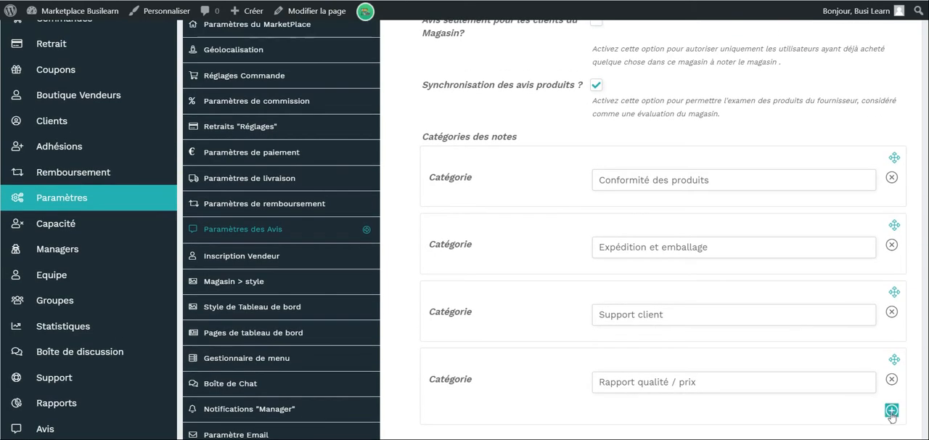
scroll(891, 410, "up", 3)
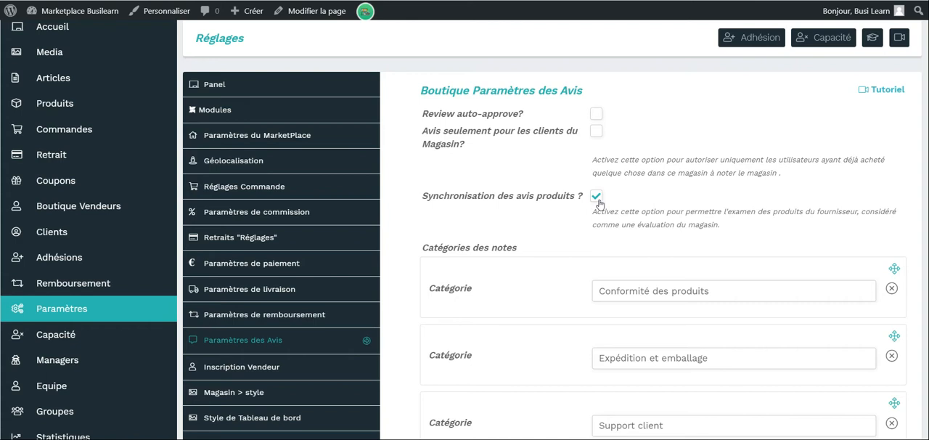
Restrict reviews to store customers and try toggling the automatic review approval.
left_click(595, 130)
left_click(595, 114)
left_click(596, 114)
In the vendor registration settings, enable hiding "Devenir un vendeur", required approval, e-mail verification and the company phone field.
left_click(241, 366)
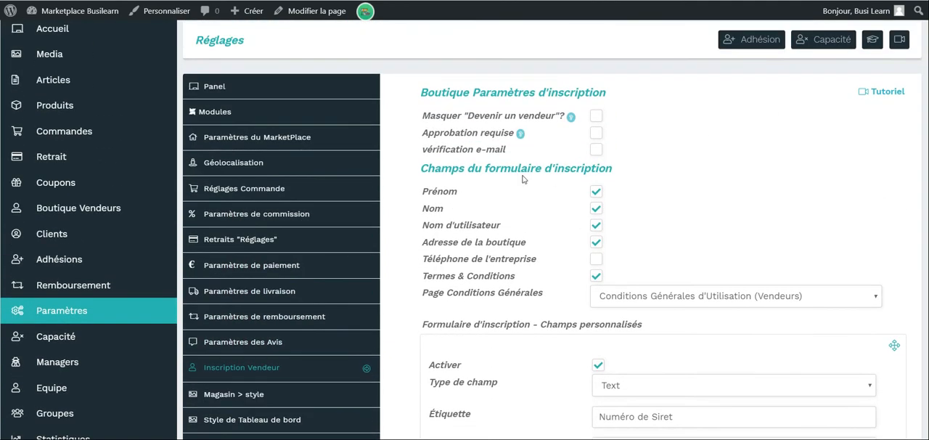
left_click(597, 116)
left_click(595, 148)
scroll(672, 209, "down", 1)
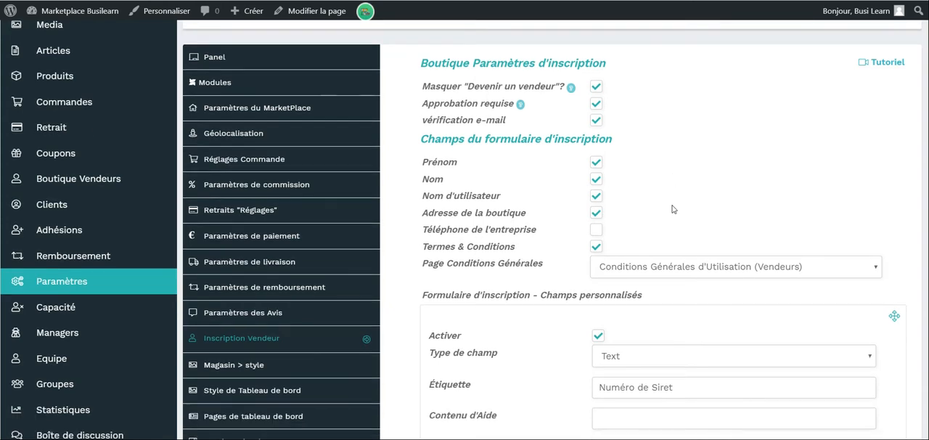
scroll(671, 209, "down", 1)
left_click(596, 186)
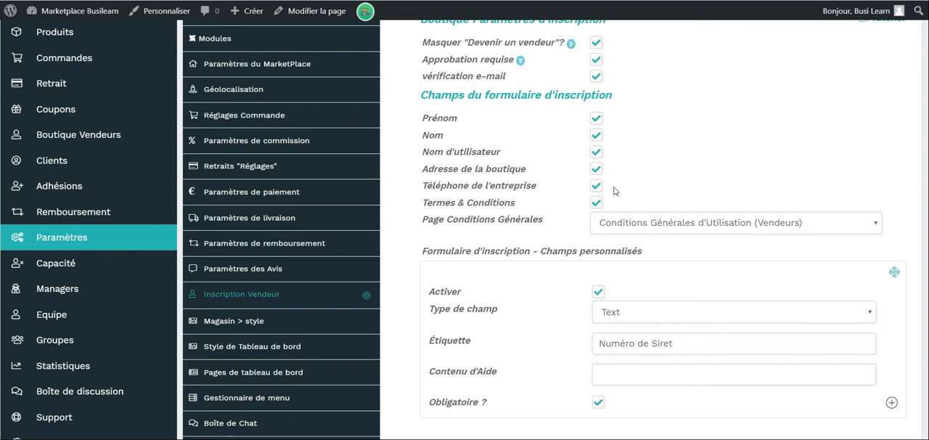
Try adding a File/Image custom field to the vendor registration form, then remove it.
scroll(591, 195, "down", 2)
scroll(761, 162, "down", 4)
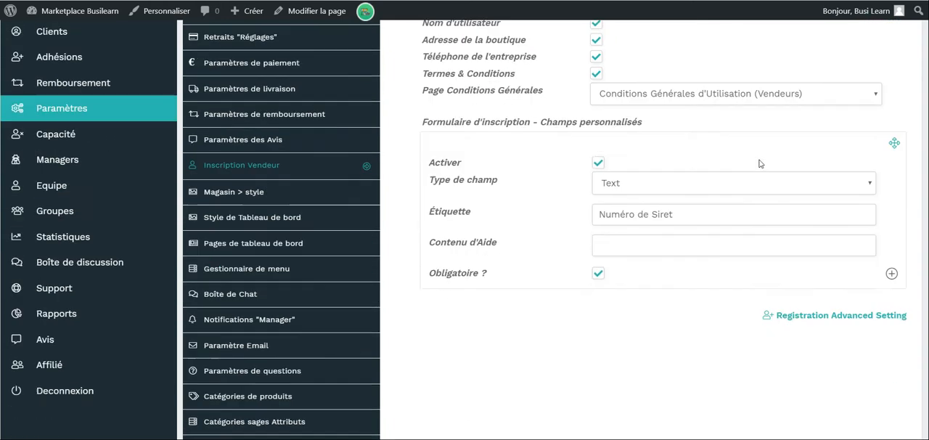
scroll(559, 201, "up", 1)
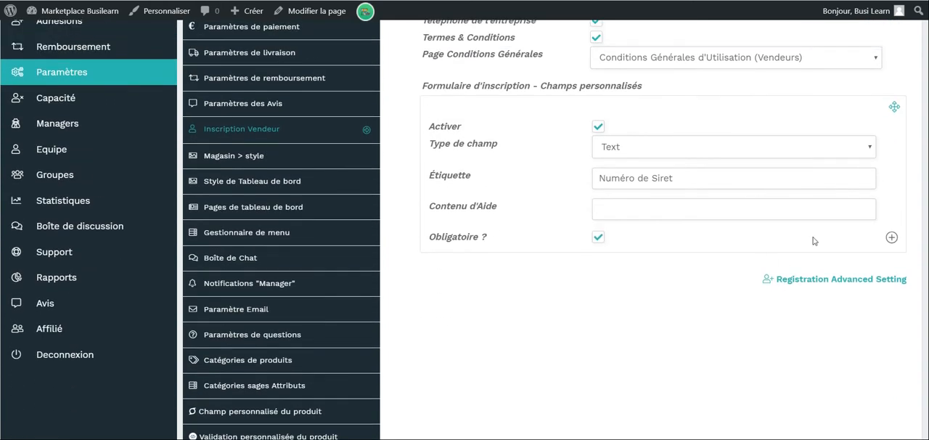
left_click(891, 237)
scroll(657, 271, "down", 3)
left_click(699, 199)
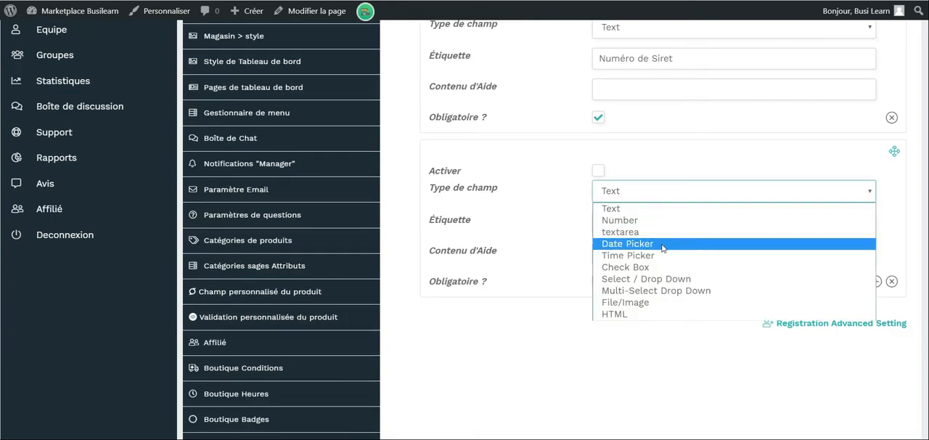
left_click(632, 302)
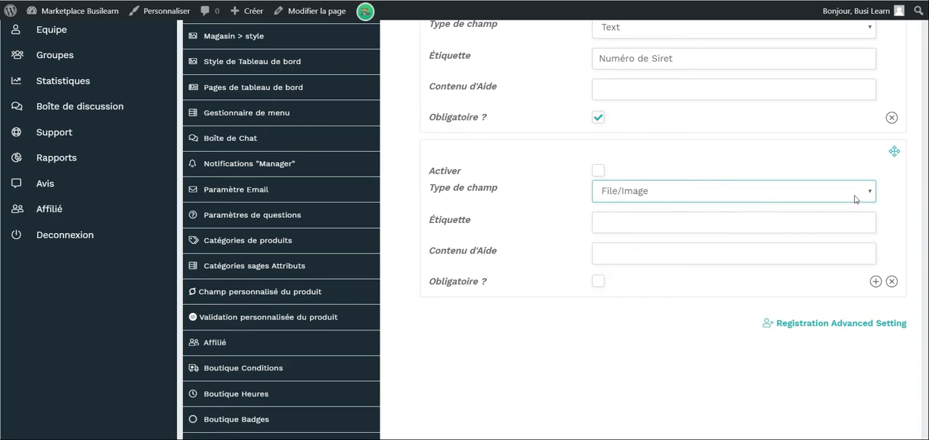
left_click(891, 281)
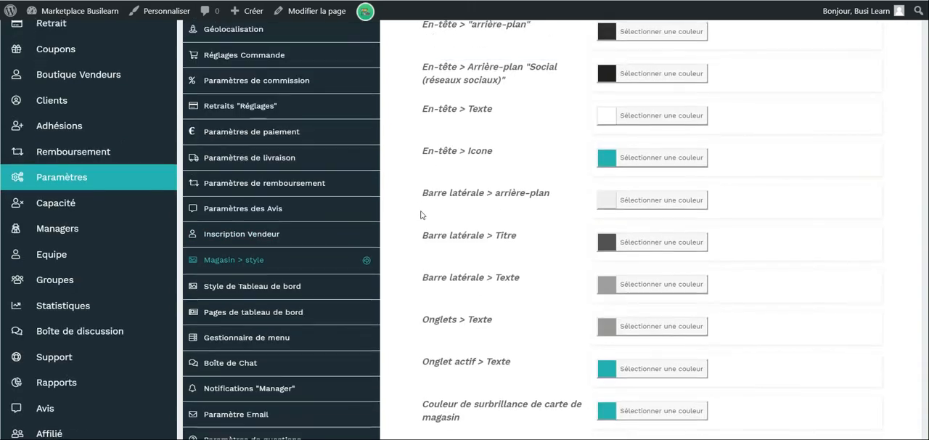
Examine the colour options for the store style and the dashboard style.
scroll(417, 217, "up", 5)
scroll(420, 216, "down", 5)
scroll(420, 215, "down", 4)
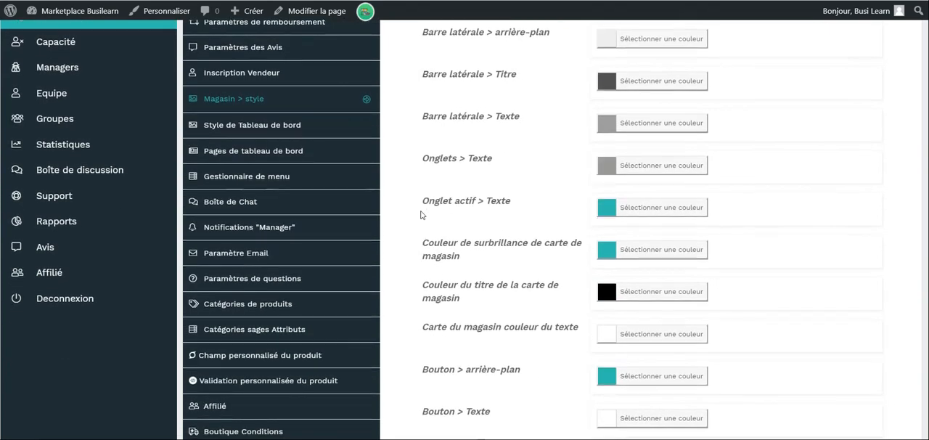
scroll(420, 215, "up", 3)
scroll(420, 214, "down", 15)
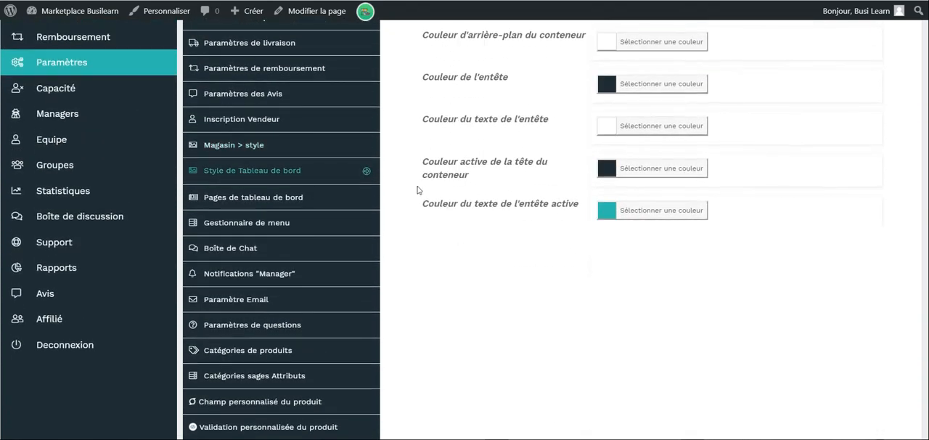
scroll(460, 114, "up", 5)
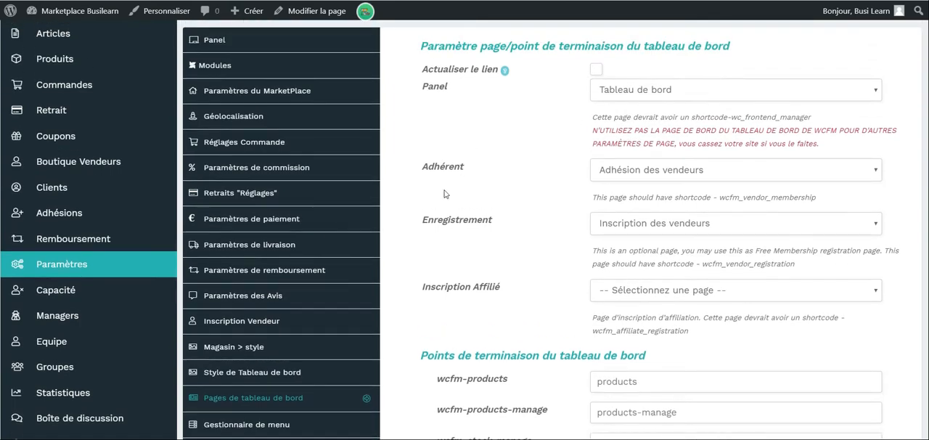
Set the Inscription Affilié dashboard page to "Inscription affilié", look through the endpoint slugs and save the settings.
left_click(645, 295)
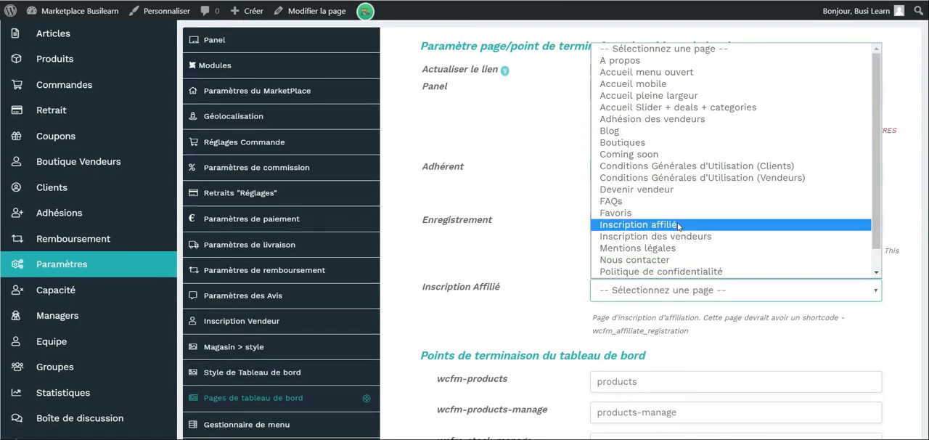
left_click(653, 225)
scroll(653, 254, "down", 5)
scroll(749, 180, "up", 1)
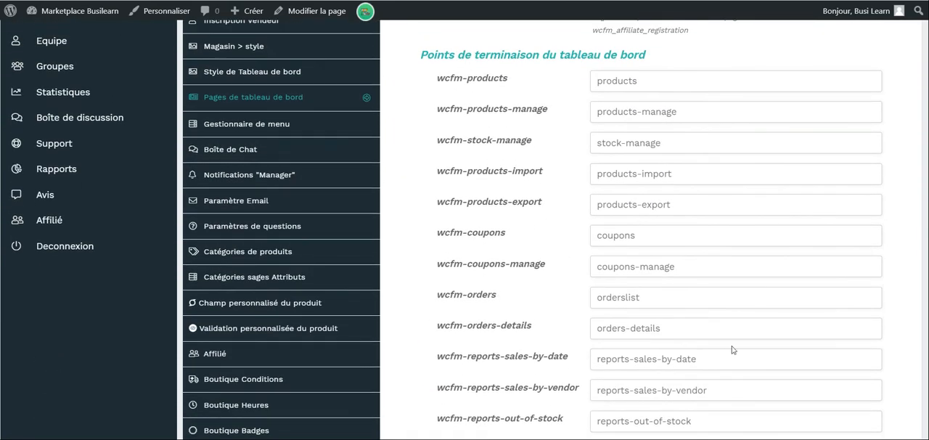
scroll(731, 349, "down", 6)
scroll(731, 349, "down", 15)
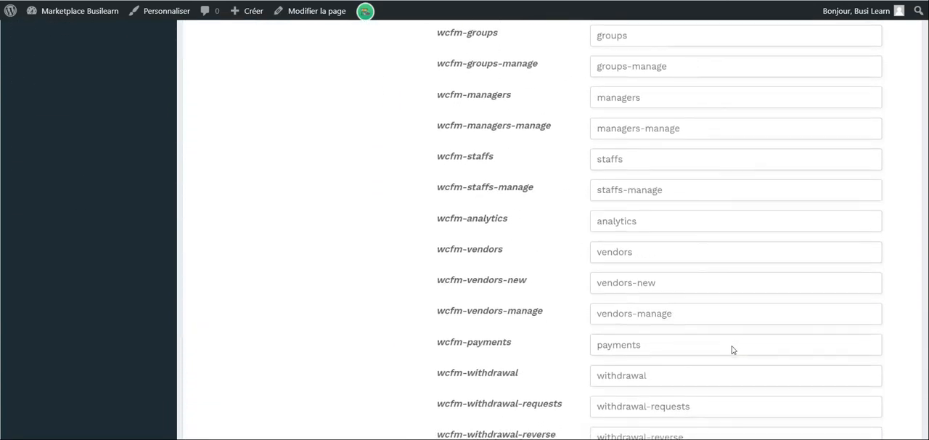
scroll(731, 349, "down", 4)
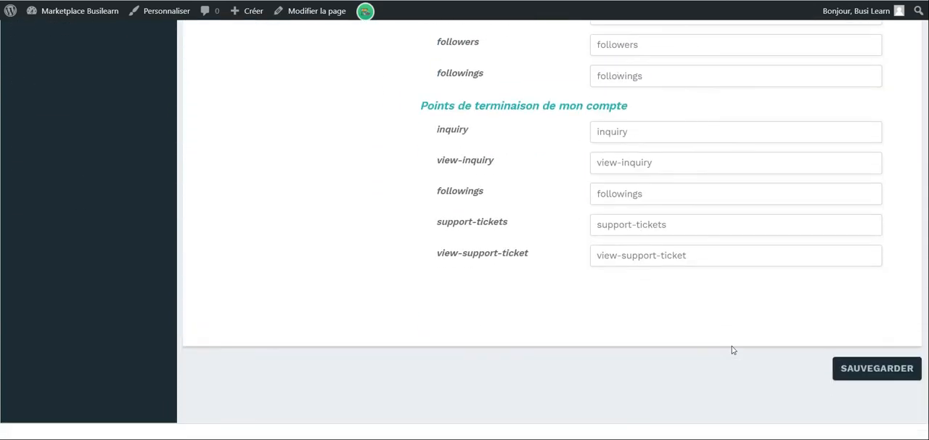
left_click(875, 367)
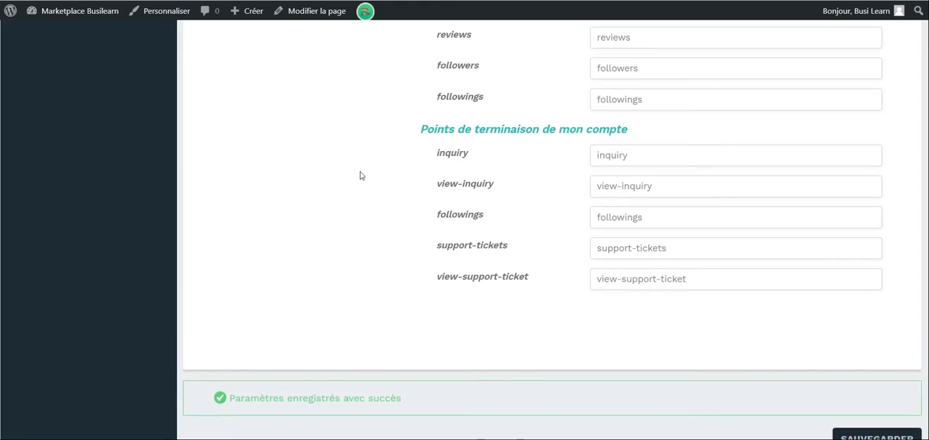
Open the dashboard menu manager and examine its list of menu entries.
scroll(365, 178, "up", 15)
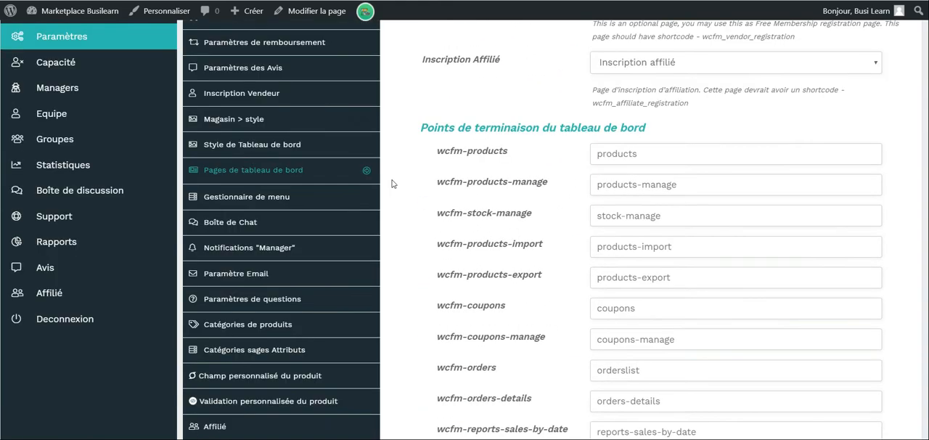
left_click(335, 202)
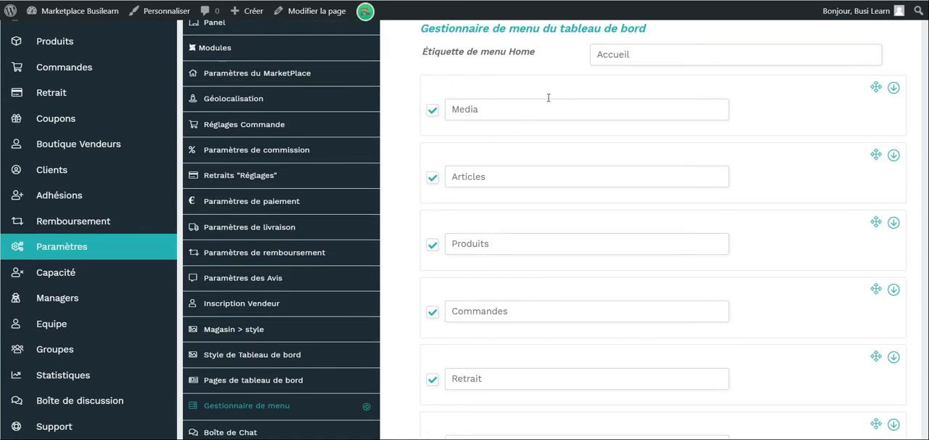
scroll(600, 261, "down", 20)
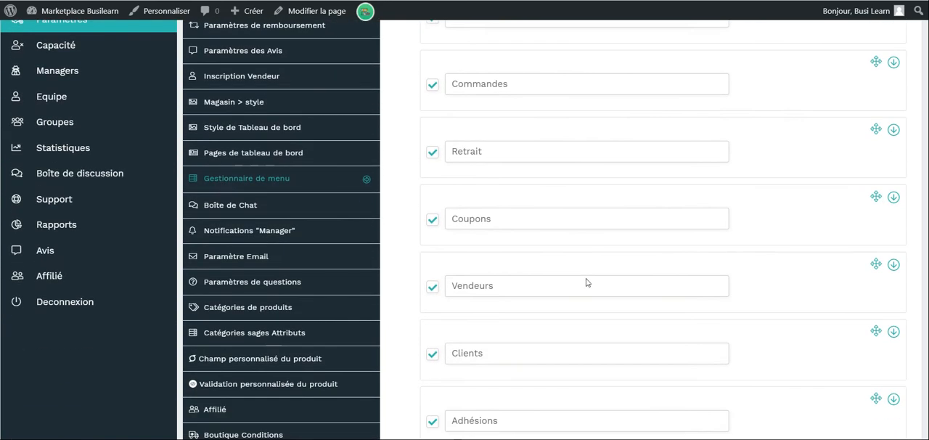
scroll(586, 282, "down", 3)
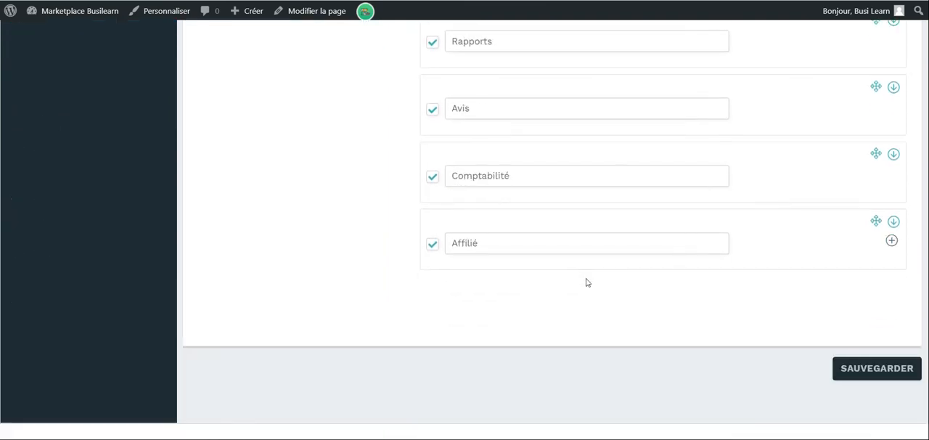
Try adding a custom dashboard menu entry, go through its label, icon, URL and "Menu pour" options, then delete the block.
left_click(891, 242)
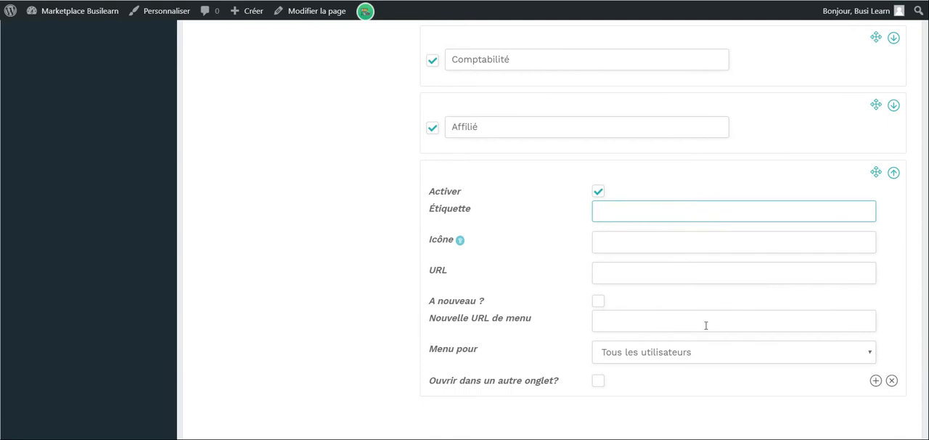
left_click(618, 268)
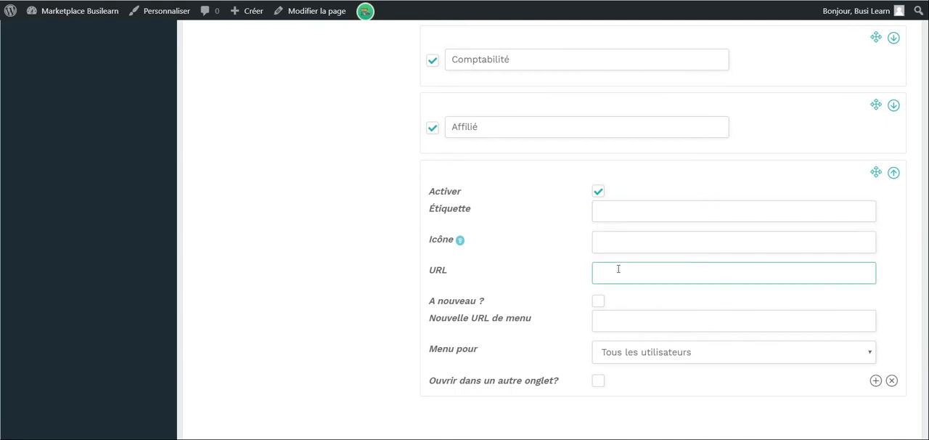
left_click(609, 238)
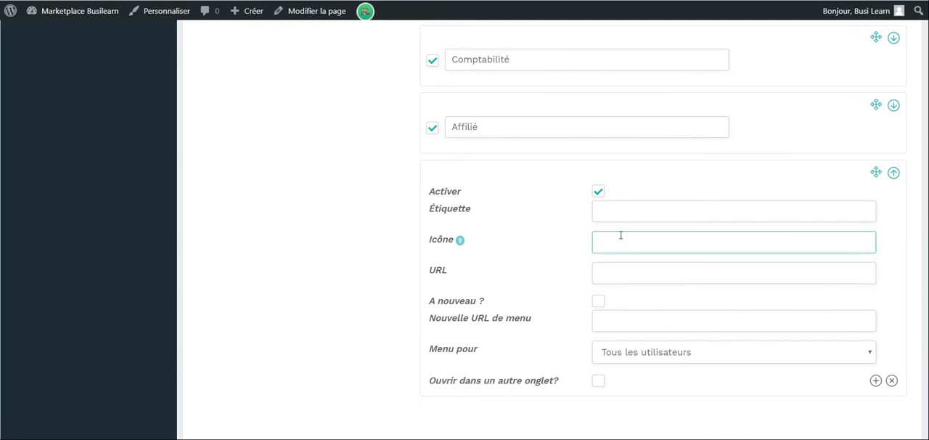
left_click(626, 220)
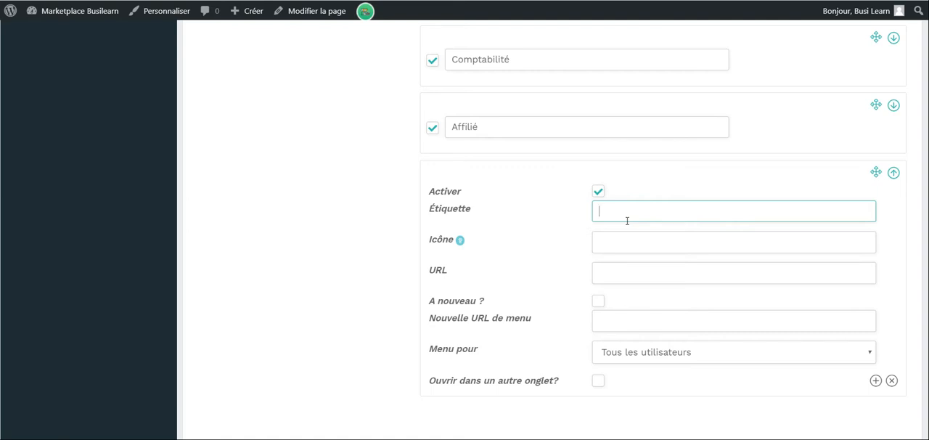
scroll(627, 221, "down", 1)
left_click(659, 299)
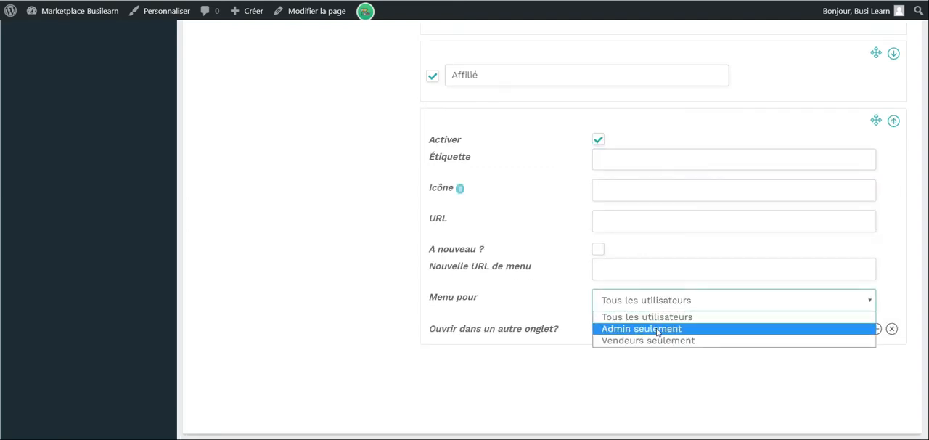
scroll(249, 153, "up", 3)
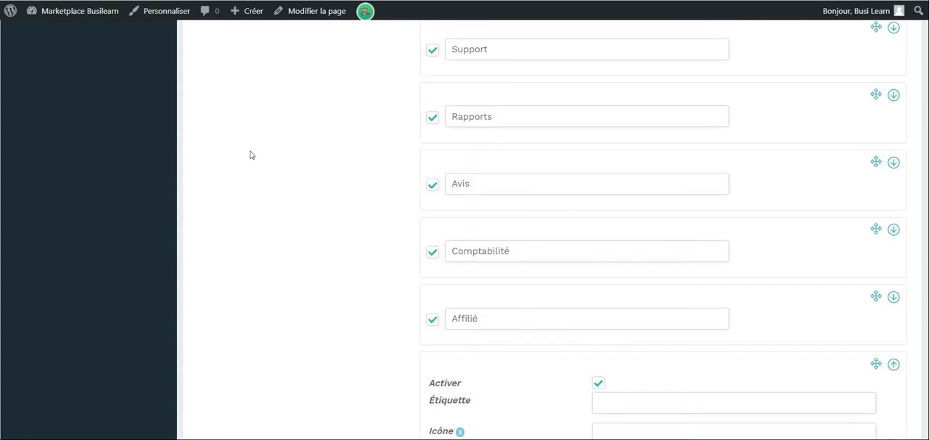
scroll(249, 153, "down", 4)
left_click(718, 264)
left_click(713, 278)
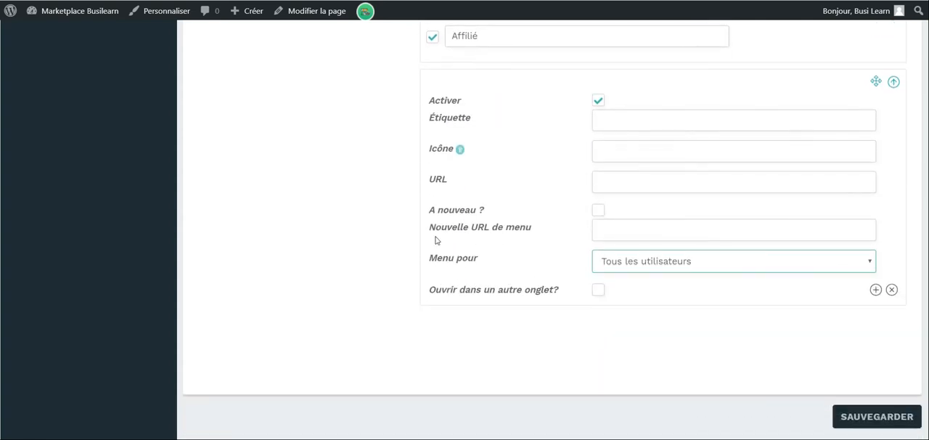
left_click(893, 290)
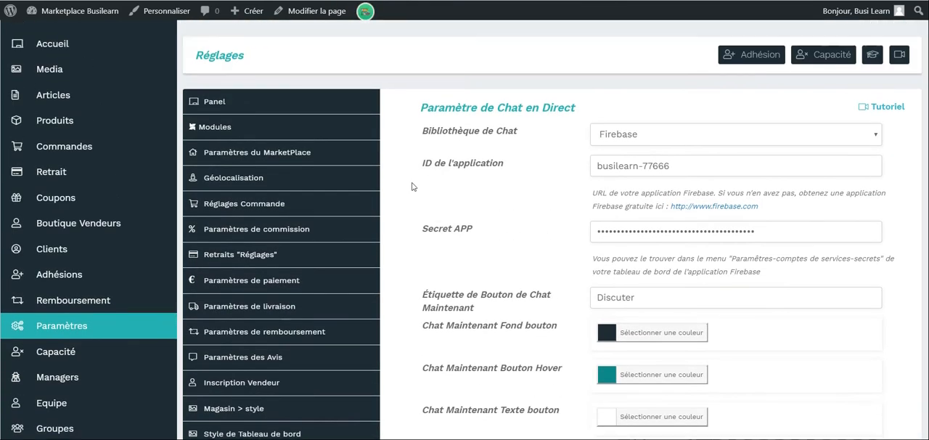
In the live chat settings, try the TalkJS chat library, then switch back to Firebase.
scroll(412, 187, "down", 1)
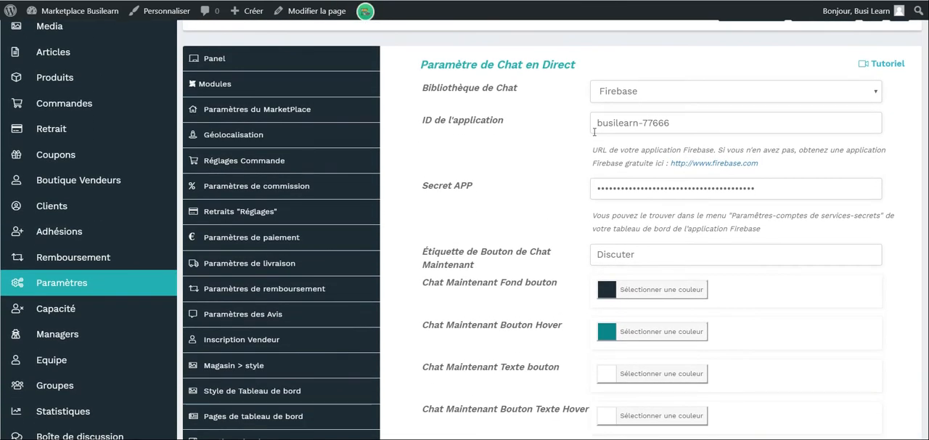
left_click(660, 91)
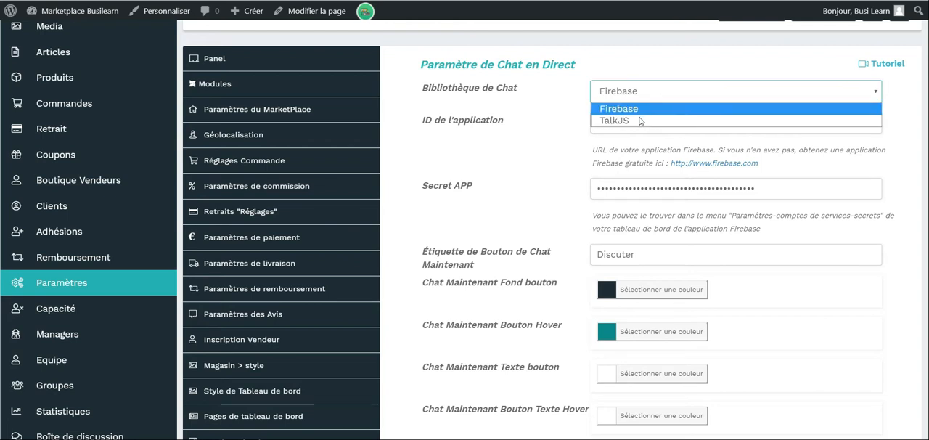
left_click(639, 121)
left_click(689, 93)
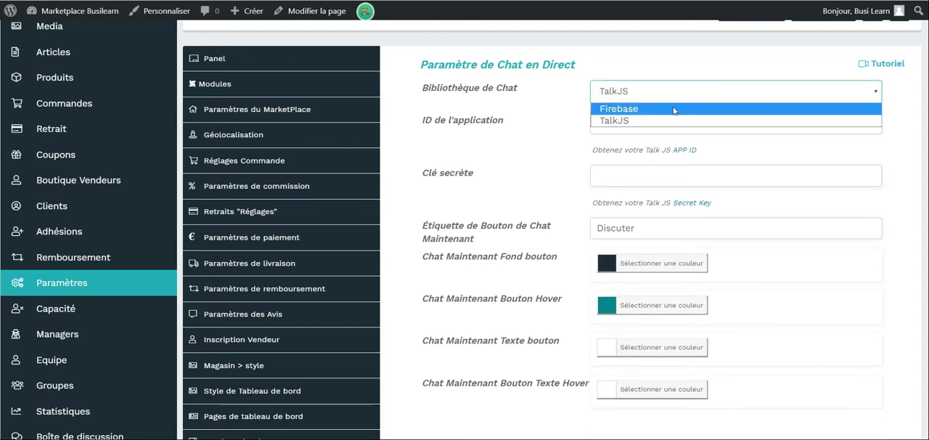
left_click(674, 110)
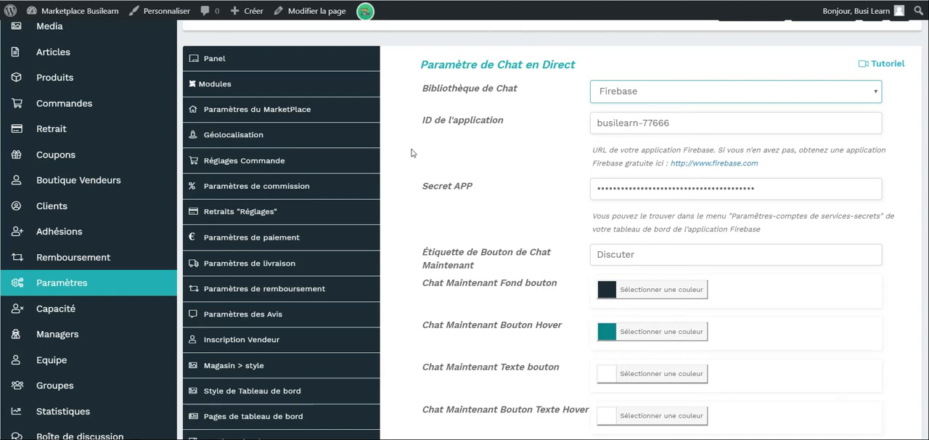
Examine the live chat's Firebase credential fields, chat button label and button colour options.
scroll(414, 153, "down", 3)
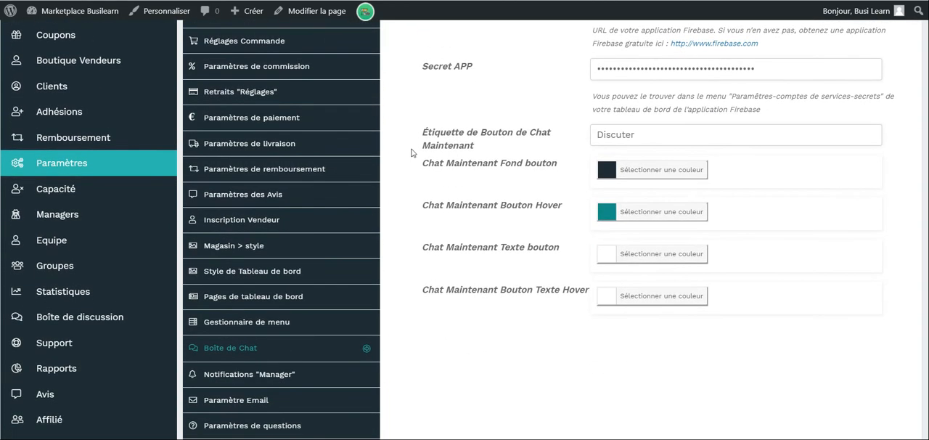
scroll(414, 153, "up", 2)
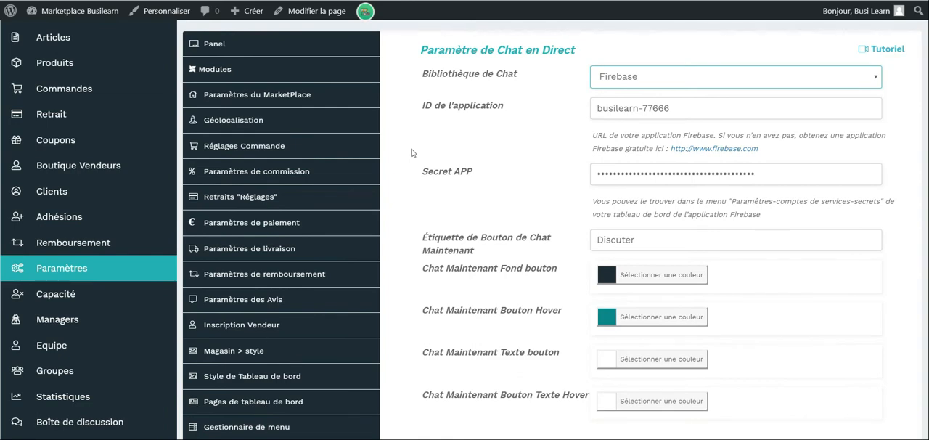
scroll(411, 153, "down", 3)
scroll(411, 153, "down", 1)
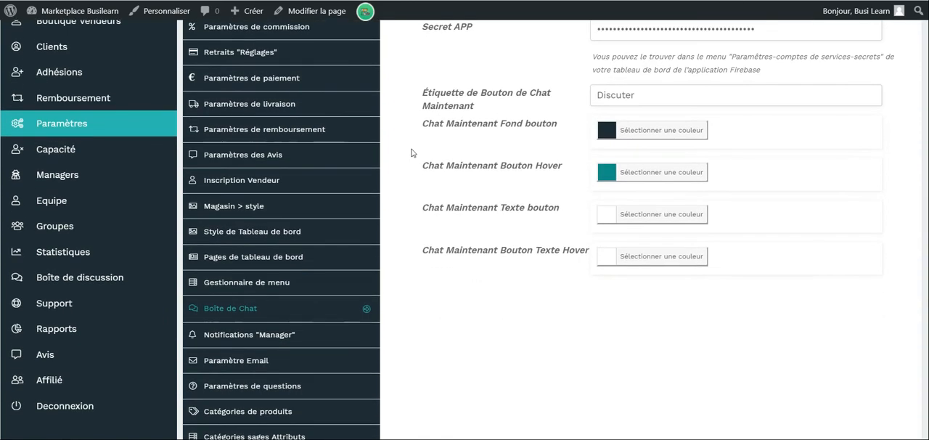
Open the Notifications "Manager" settings, look over the sound option and notification types, and save the settings.
left_click(335, 332)
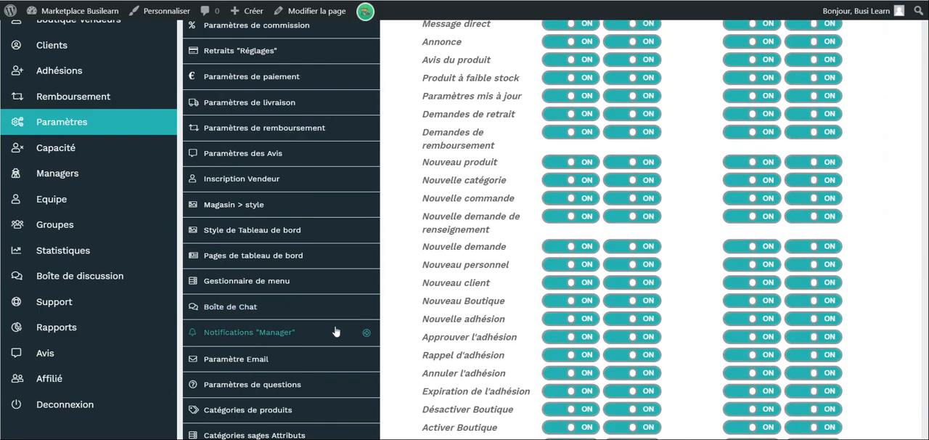
scroll(335, 332, "up", 4)
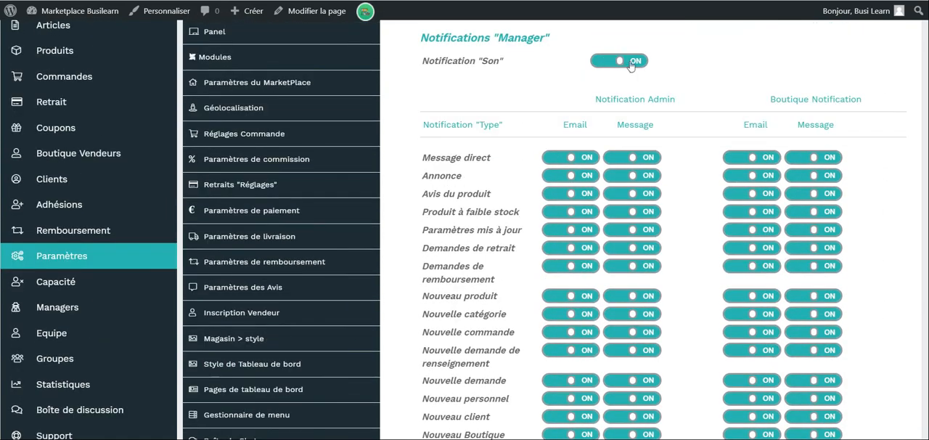
scroll(631, 66, "up", 1)
left_click_drag(927, 108, 927, 286)
scroll(839, 325, "down", 3)
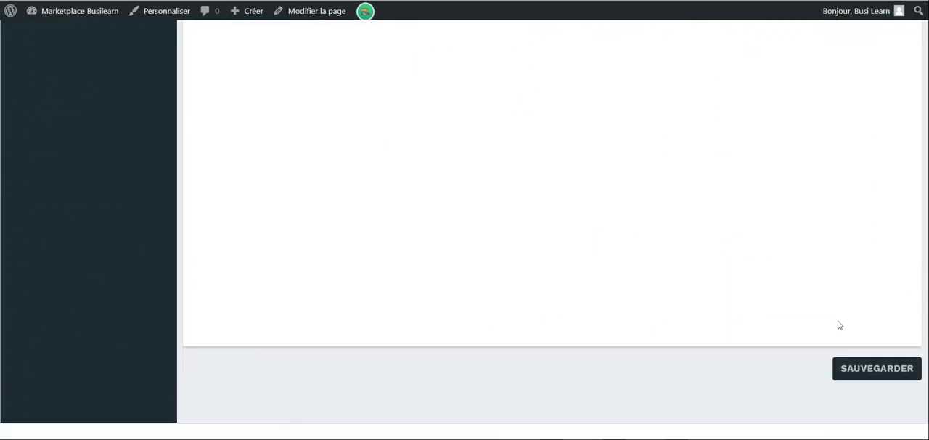
left_click(879, 369)
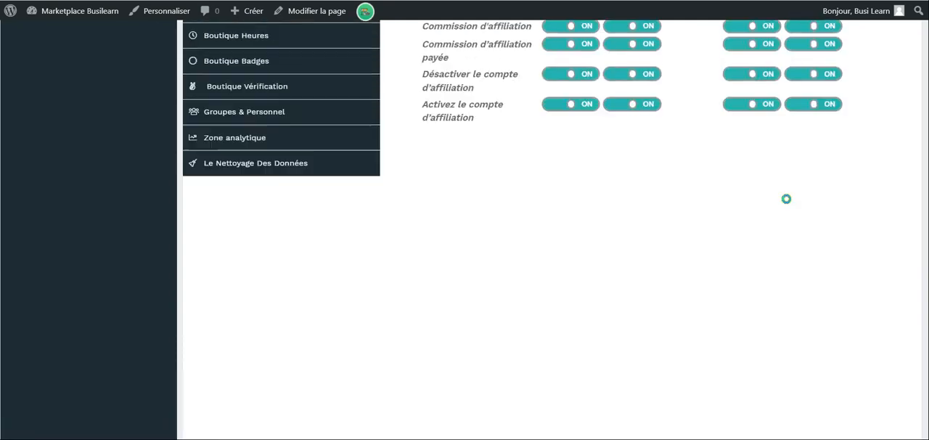
For Message direct, try turning the admin email notification off and back on, and switch off the admin message notification.
scroll(573, 117, "up", 6)
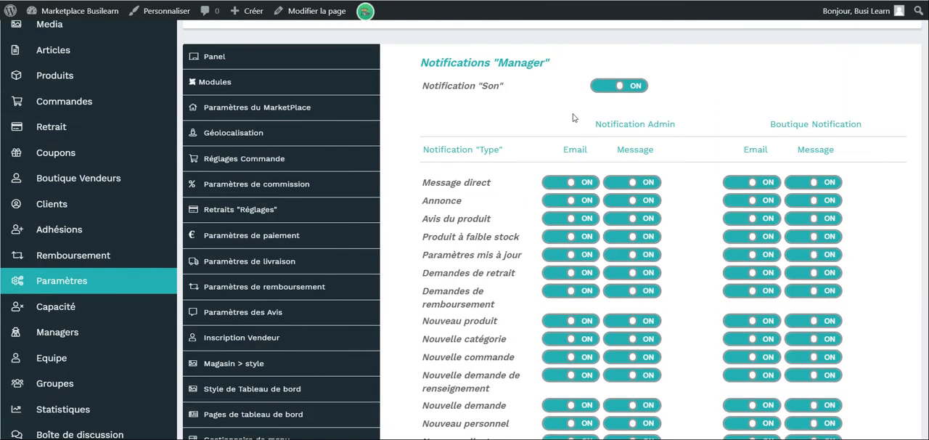
scroll(572, 118, "down", 1)
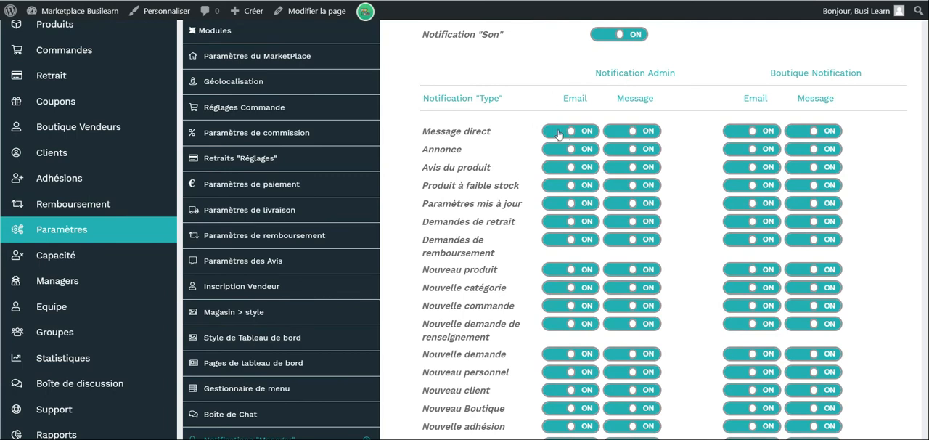
left_click(559, 132)
left_click(633, 131)
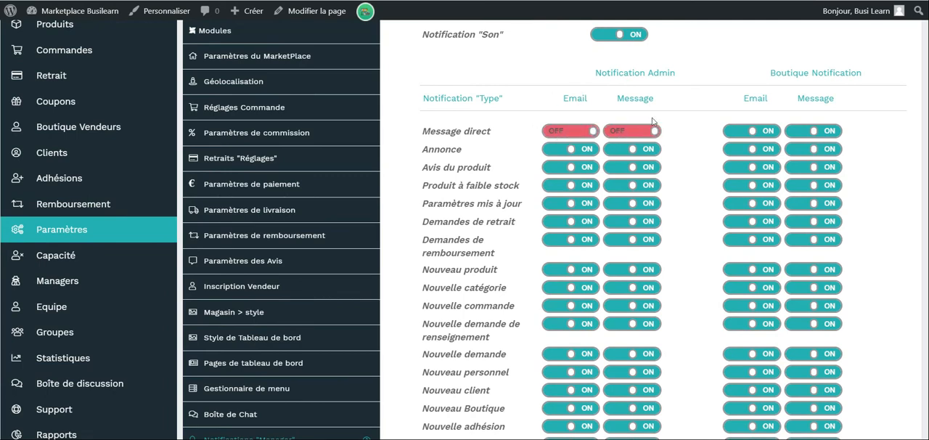
scroll(657, 122, "up", 2)
scroll(663, 123, "down", 1)
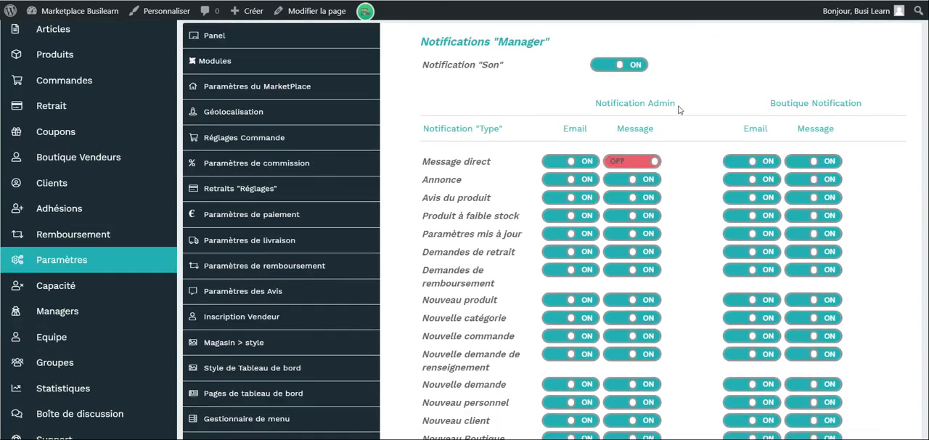
Turn the Message direct admin message notification back on and look over the admin and shop notification columns.
scroll(659, 135, "up", 2)
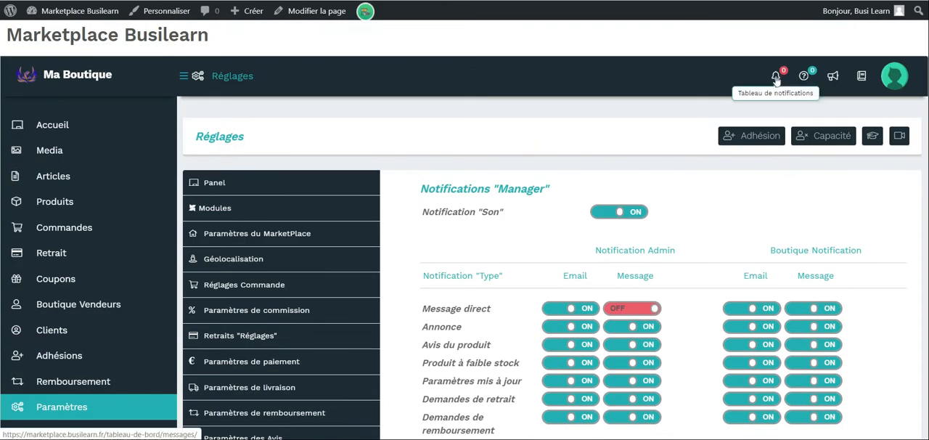
scroll(768, 232, "down", 3)
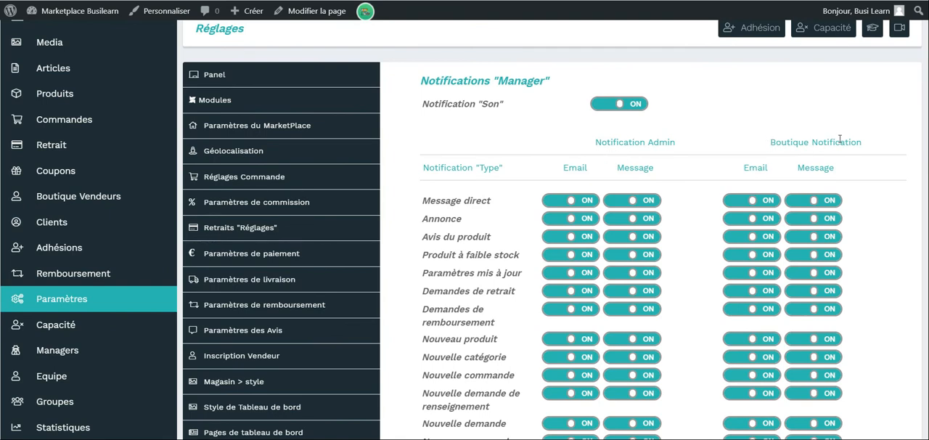
scroll(856, 211, "down", 4)
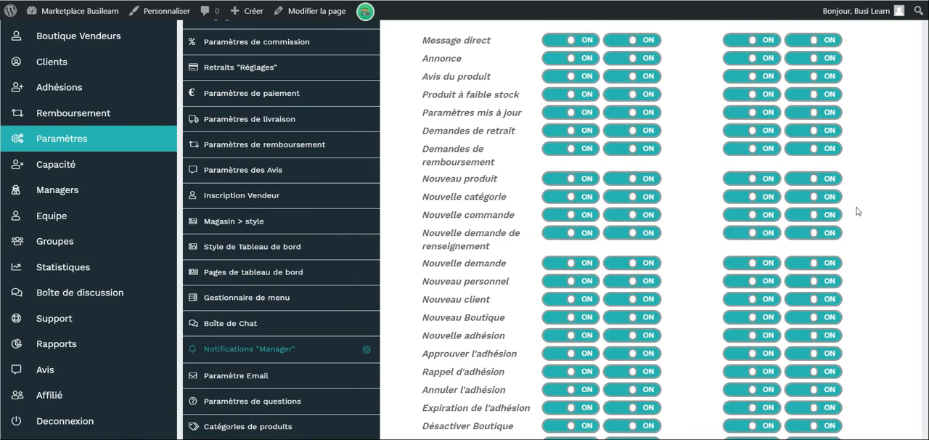
Open the email settings and look over the sender, CC, BCC and per-notification address fields.
scroll(857, 211, "down", 2)
left_click(240, 191)
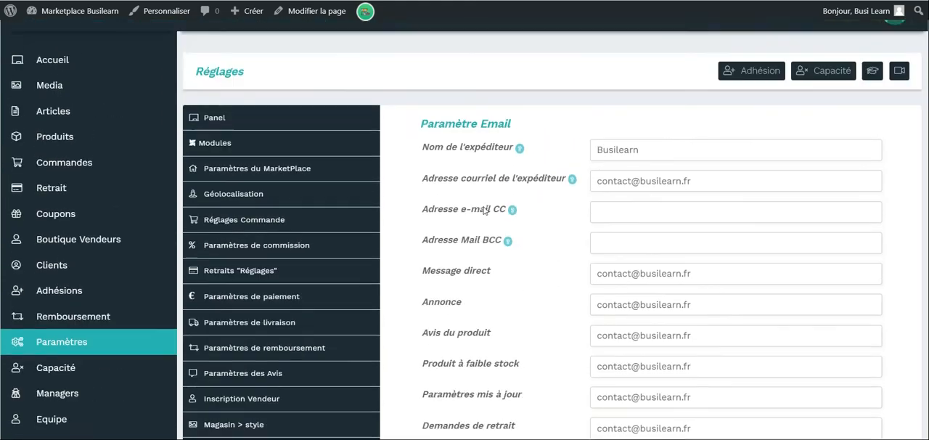
scroll(485, 209, "down", 7)
Open the question settings and try turning on the login requirement for inquiries, switching it back off.
scroll(561, 233, "down", 1)
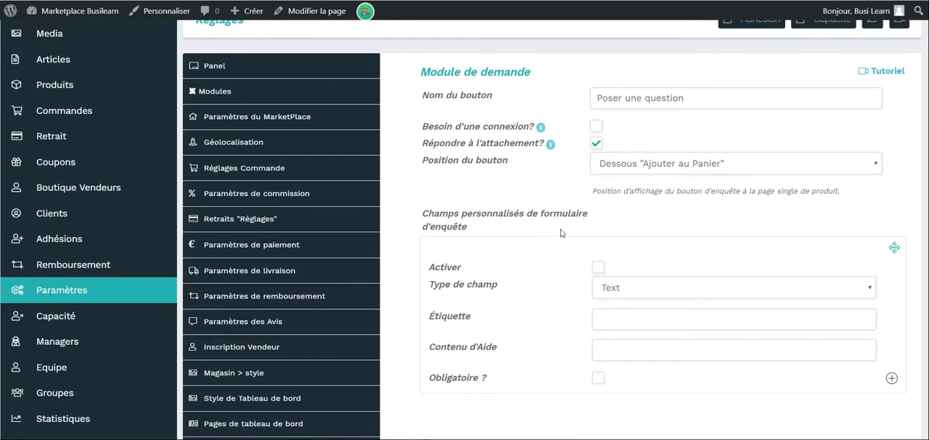
scroll(560, 233, "down", 1)
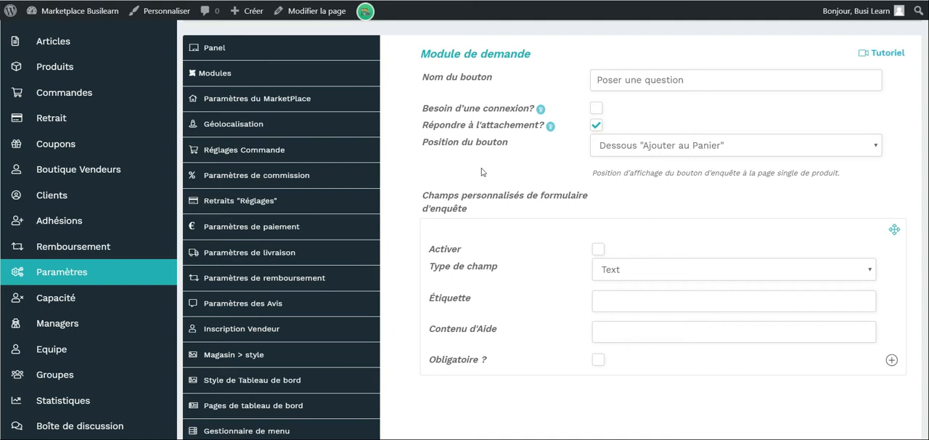
left_click(595, 109)
Look over the inquiry module's button name, attachment reply and button position options.
scroll(715, 110, "down", 1)
scroll(702, 121, "down", 1)
scroll(702, 120, "up", 1)
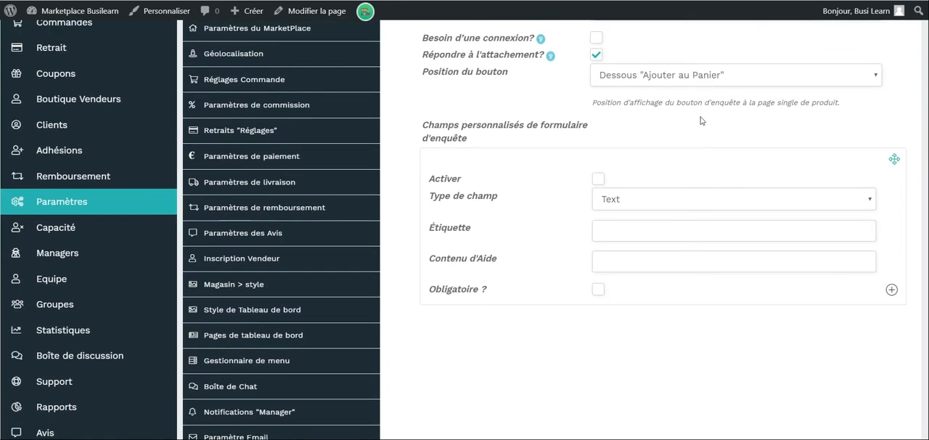
left_click_drag(597, 65, 698, 56)
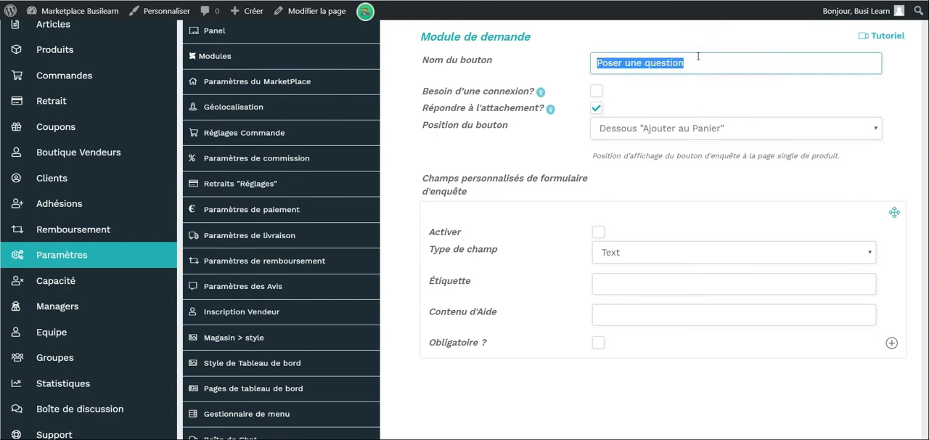
left_click(676, 87)
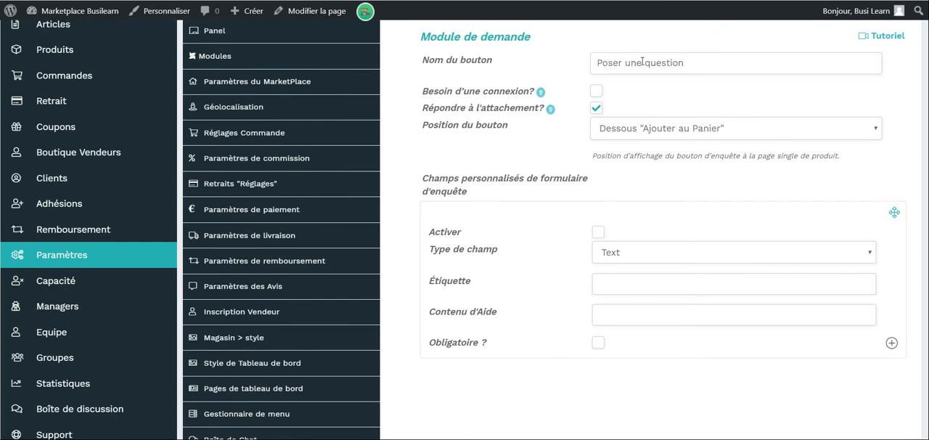
Examine the field types and other options available for the custom inquiry form fields, keeping the type on Text.
scroll(742, 151, "down", 2)
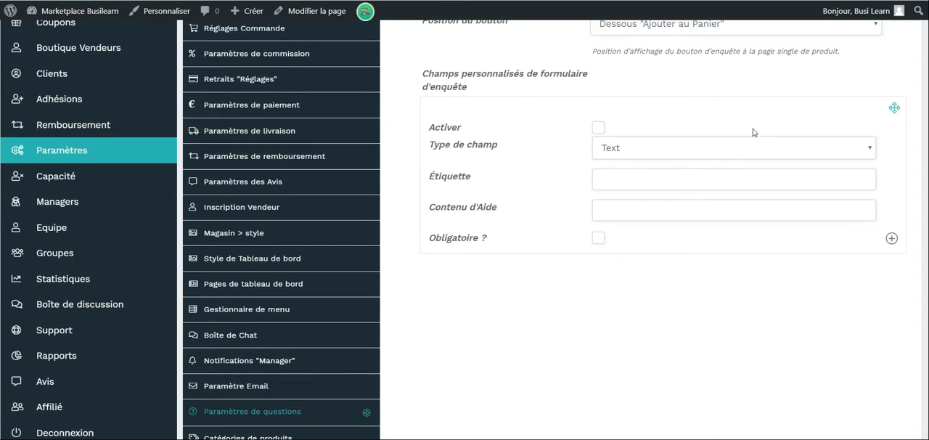
left_click(742, 147)
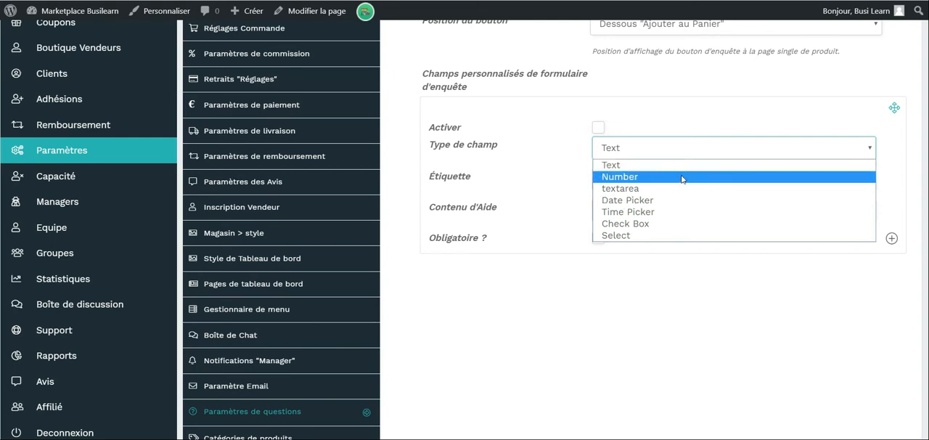
left_click(478, 275)
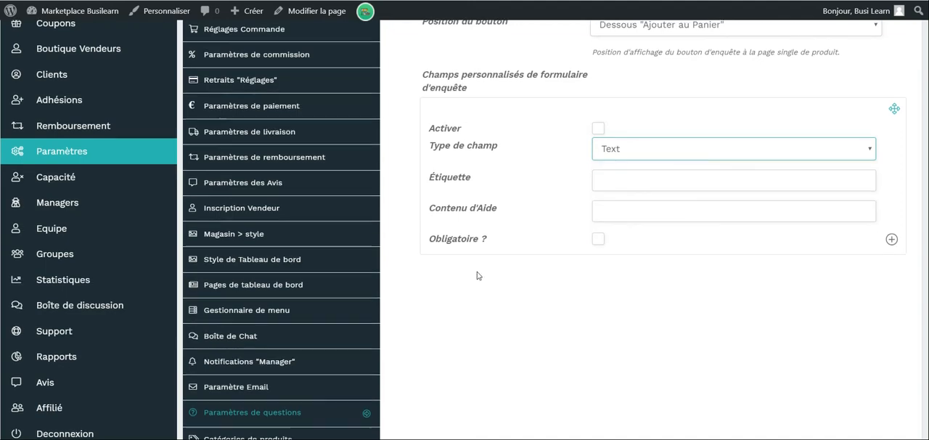
scroll(478, 276, "up", 2)
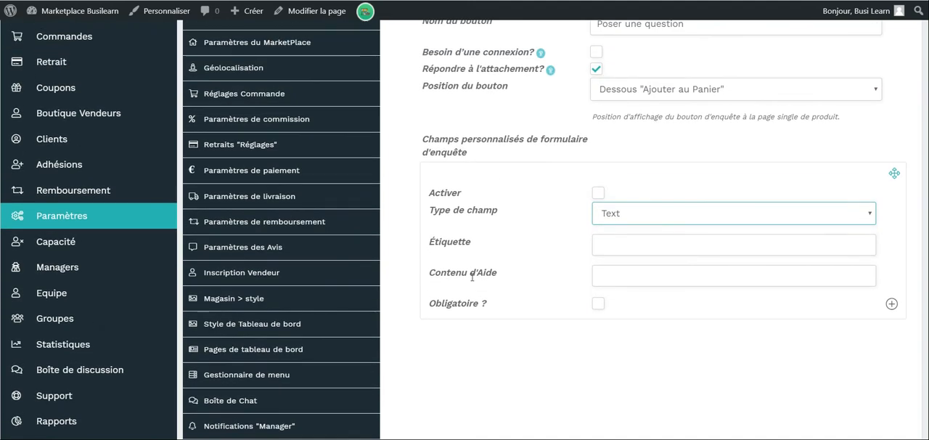
Open the product category settings and look over the category selectors for each product type.
scroll(471, 276, "down", 1)
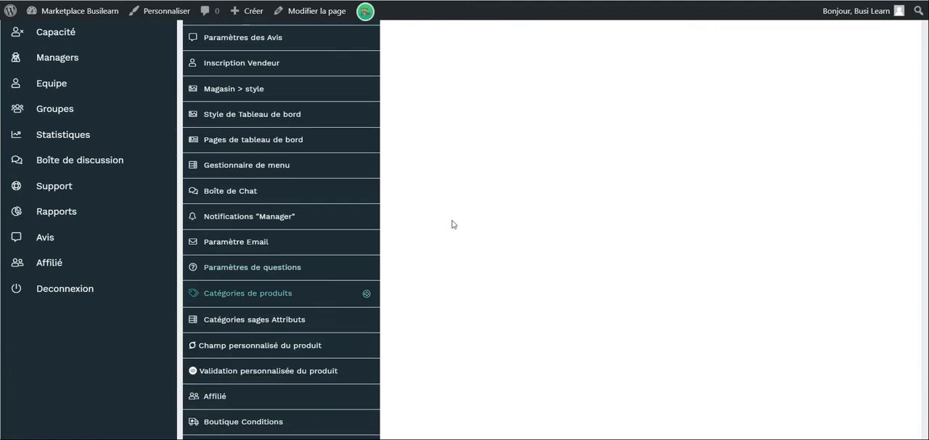
scroll(479, 210, "up", 5)
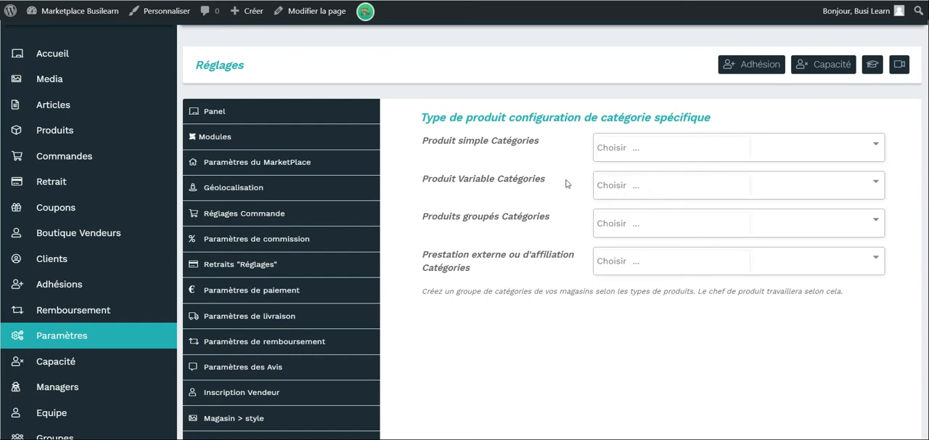
Open the category-specific attributes setup and check the attribute choices for the Autre and Books & Office categories.
scroll(493, 225, "down", 2)
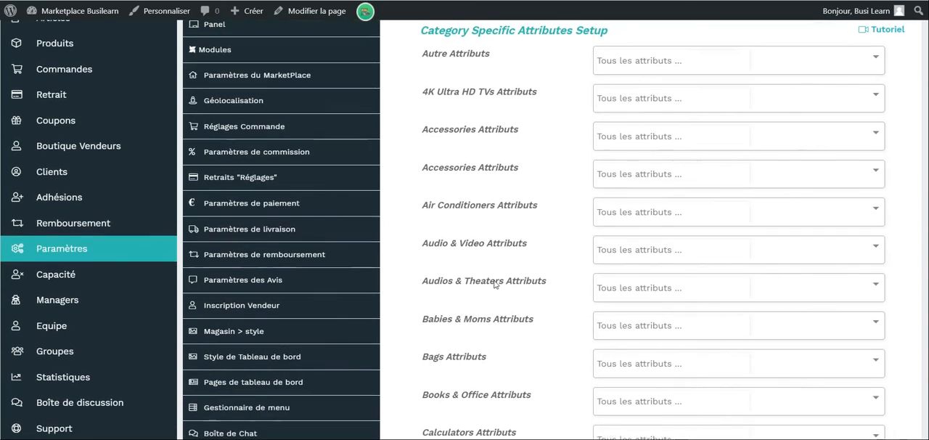
left_click(674, 67)
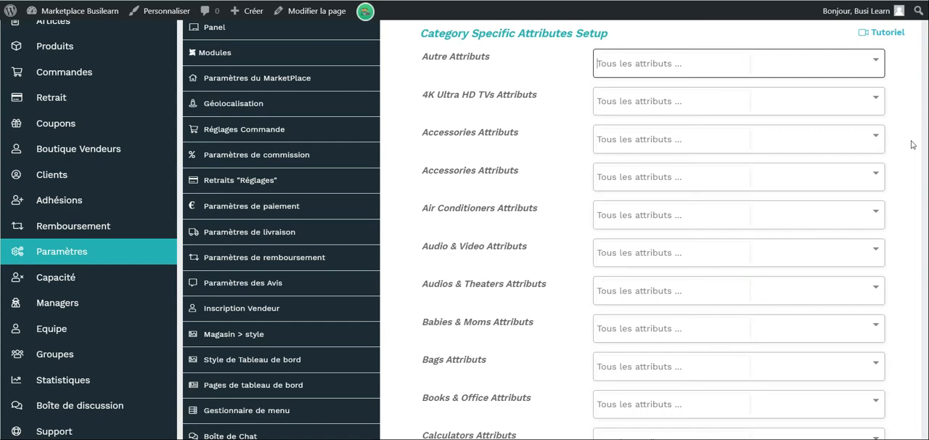
scroll(912, 145, "down", 5)
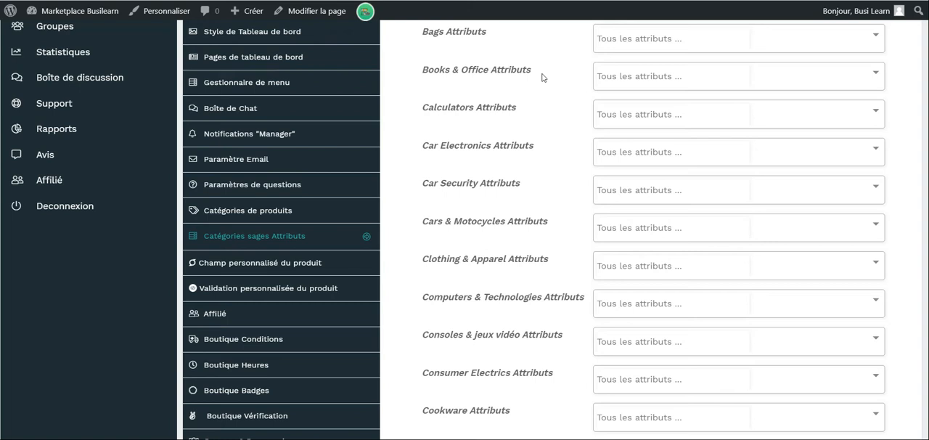
left_click(635, 76)
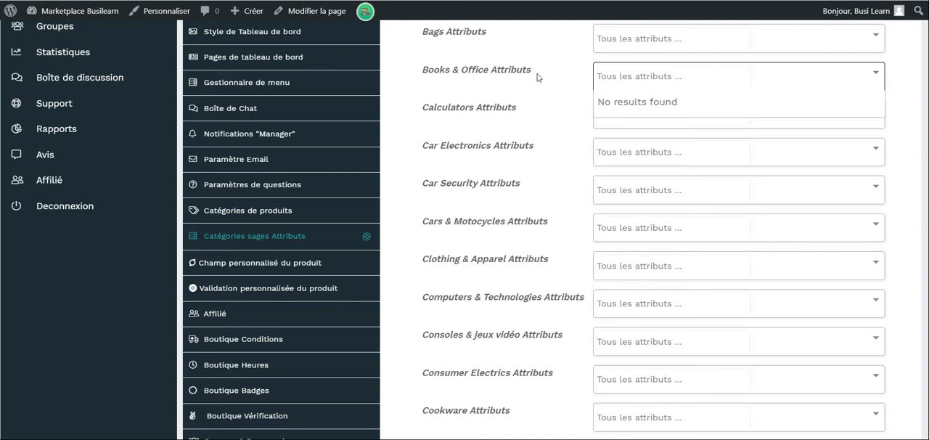
left_click(578, 85)
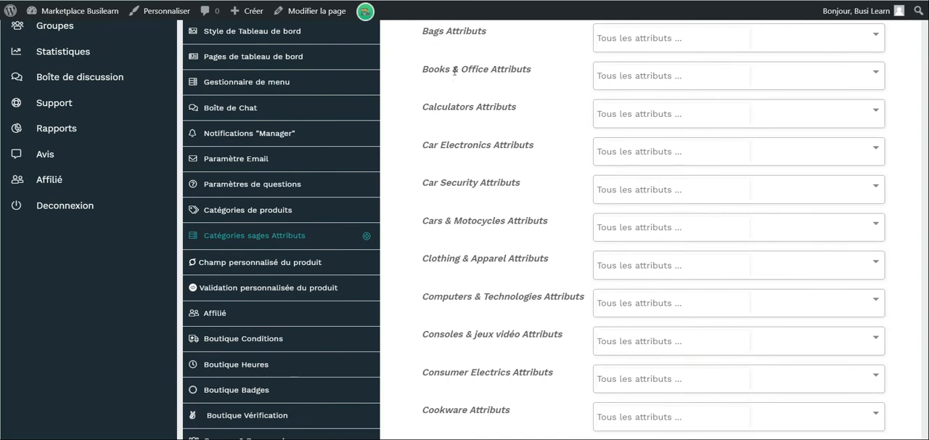
Open the custom product field settings and examine the visibility options for a field block.
scroll(428, 109, "down", 2)
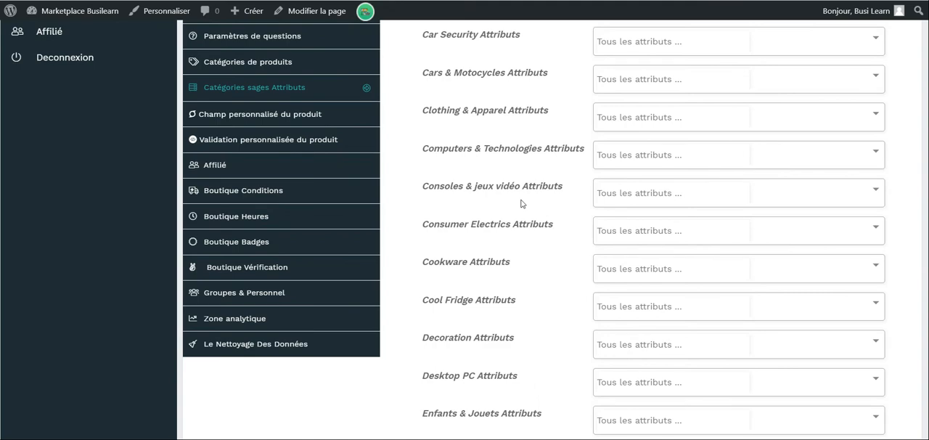
left_click(371, 114)
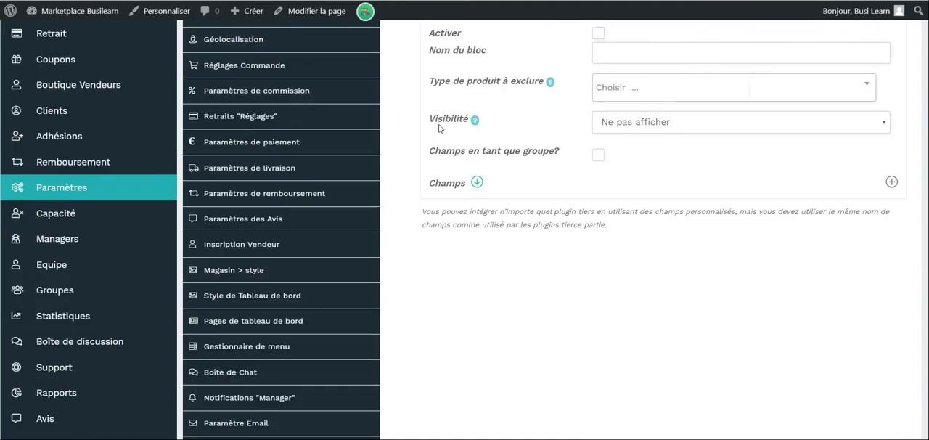
scroll(376, 230, "down", 1)
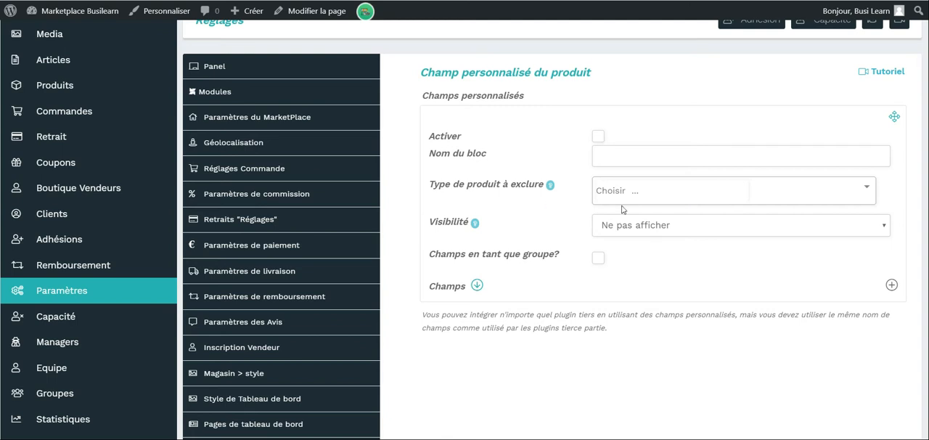
left_click(655, 226)
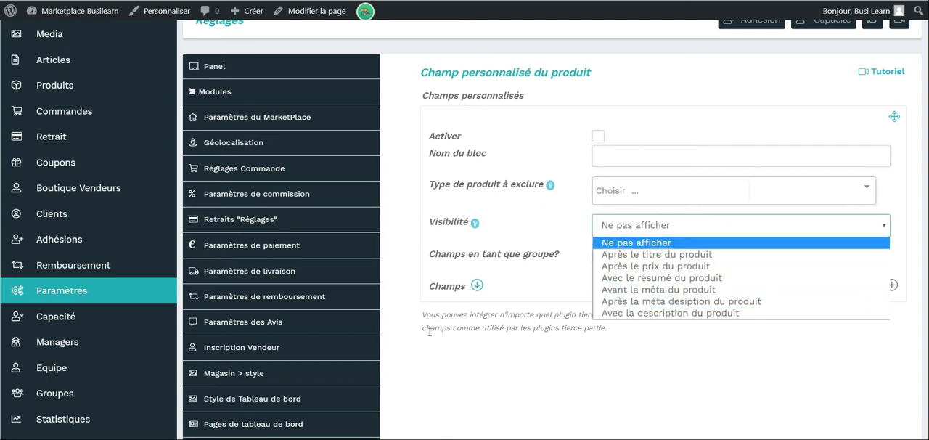
scroll(432, 332, "up", 1)
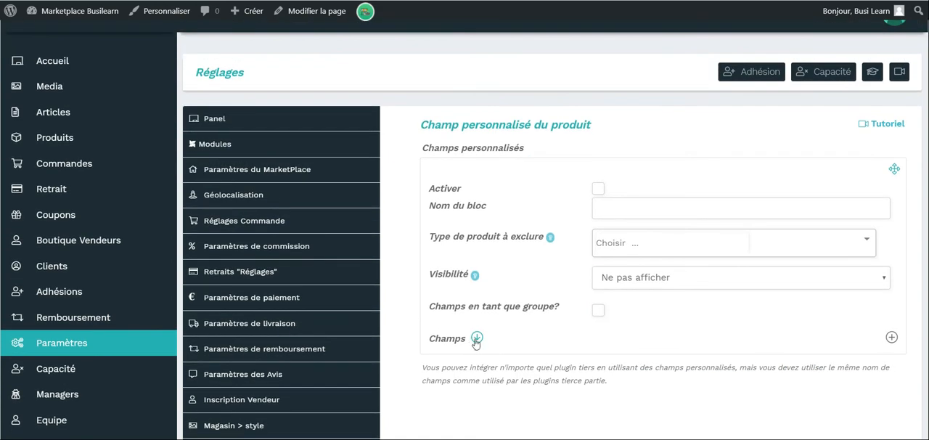
Expand the block's Champs section and examine the available field types, keeping the type on Text.
left_click(477, 339)
scroll(475, 342, "down", 3)
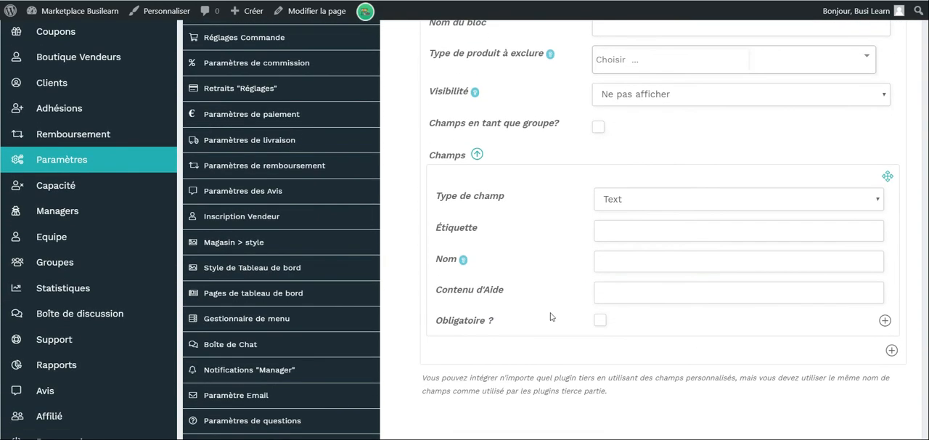
left_click(753, 207)
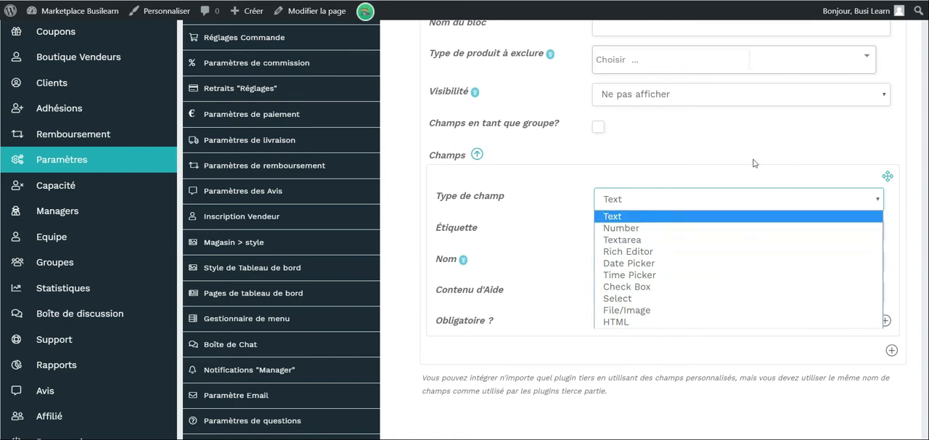
left_click(647, 163)
scroll(647, 163, "up", 1)
Open the custom product validation settings and review the product manager fields from pricing and content to tax and linked products.
scroll(647, 163, "down", 4)
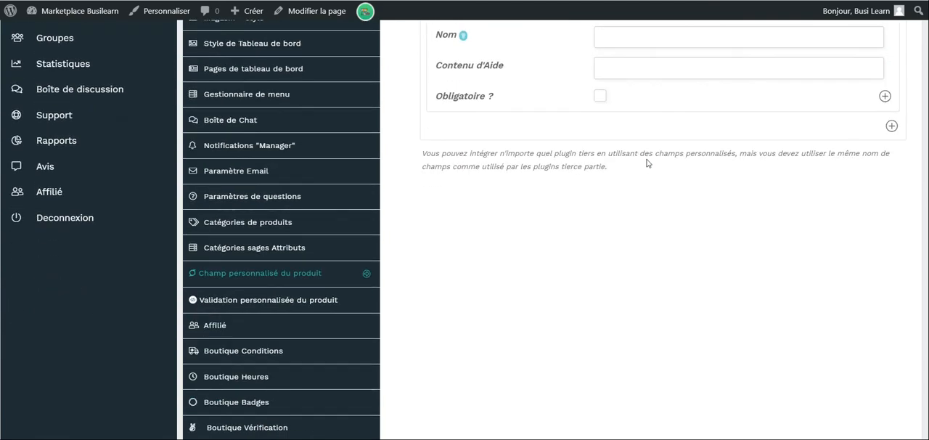
left_click(288, 302)
scroll(702, 158, "up", 4)
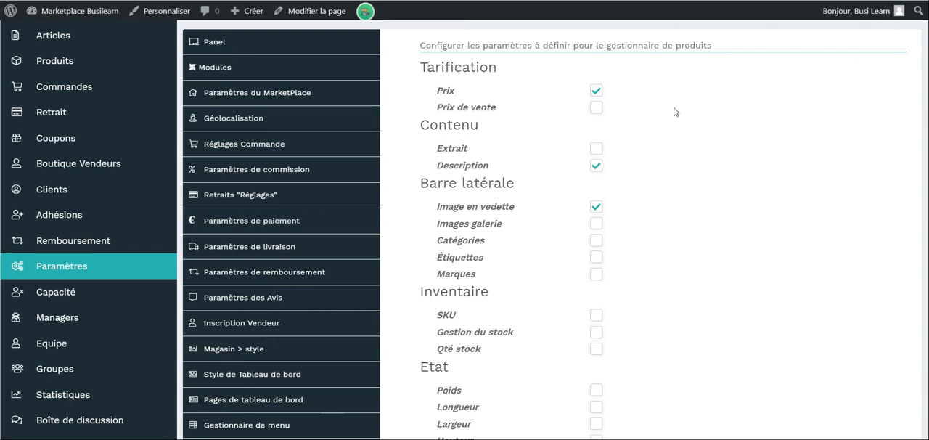
scroll(674, 112, "down", 1)
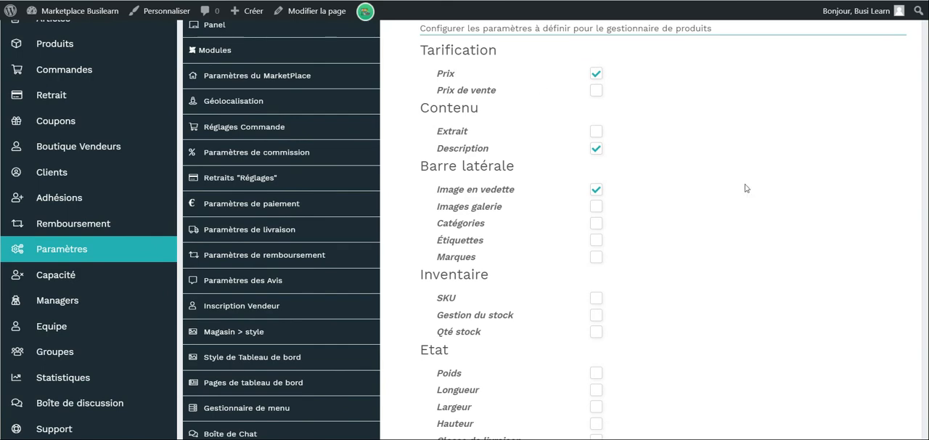
scroll(746, 188, "down", 1)
scroll(595, 166, "down", 2)
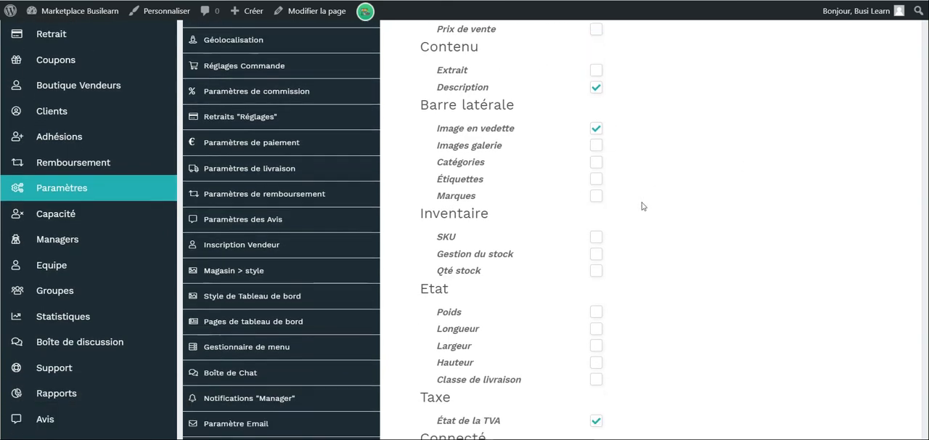
scroll(632, 212, "down", 5)
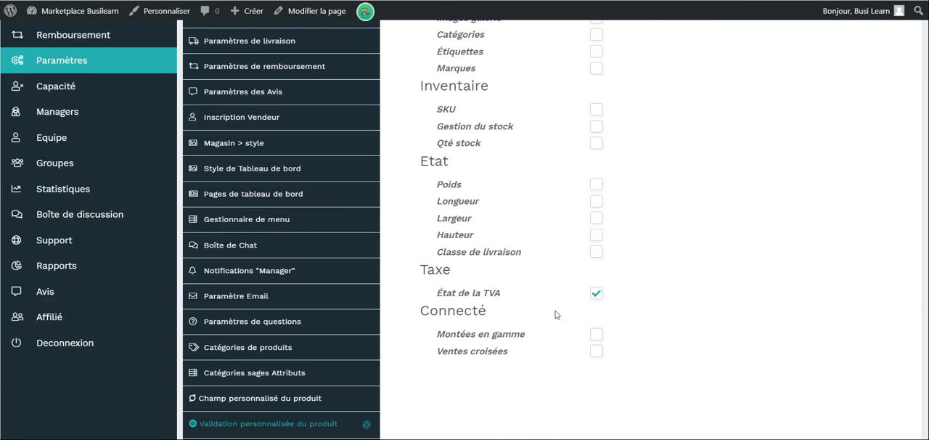
scroll(573, 276, "down", 8)
scroll(610, 181, "up", 4)
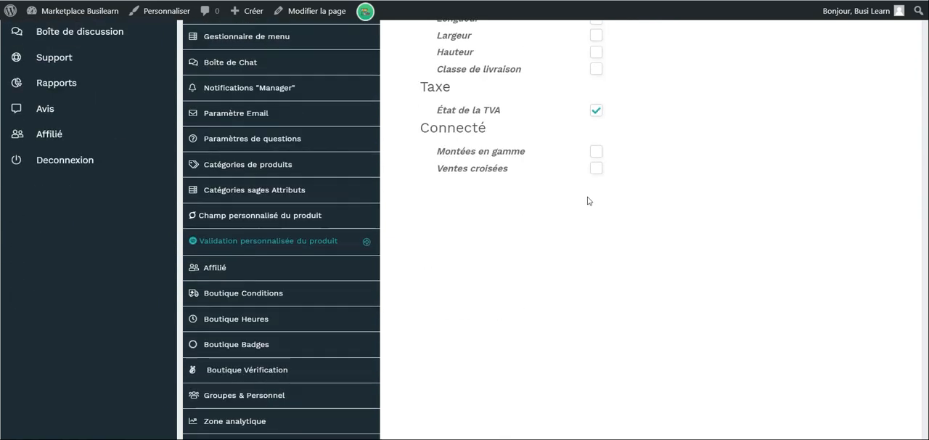
Open the affiliate settings and look over the affiliate registration and commission options.
scroll(638, 166, "down", 4)
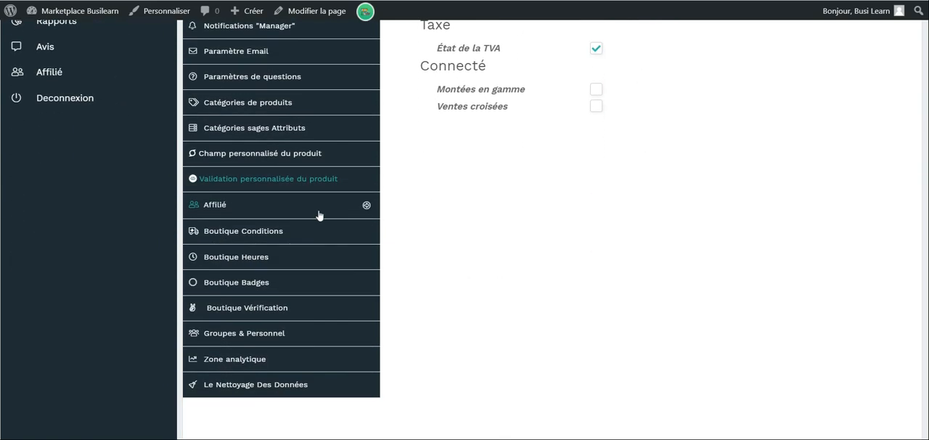
left_click(319, 215)
scroll(448, 176, "up", 3)
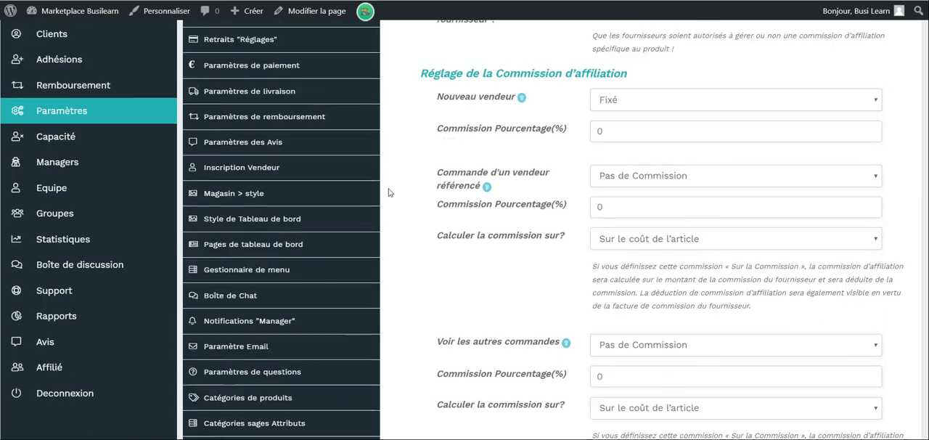
scroll(450, 172, "up", 2)
scroll(407, 200, "down", 1)
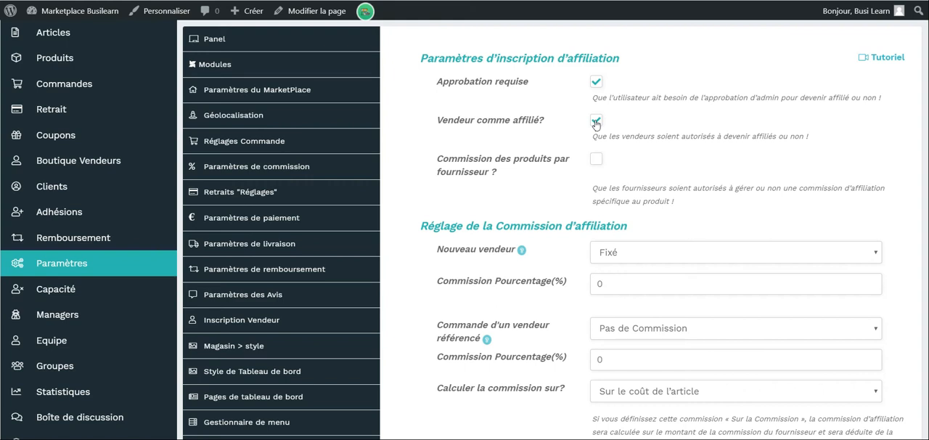
Switch the vendor product-specific affiliate commission option and set the commission percentage for a referred vendor's orders to 10.
left_click(595, 161)
scroll(418, 177, "down", 1)
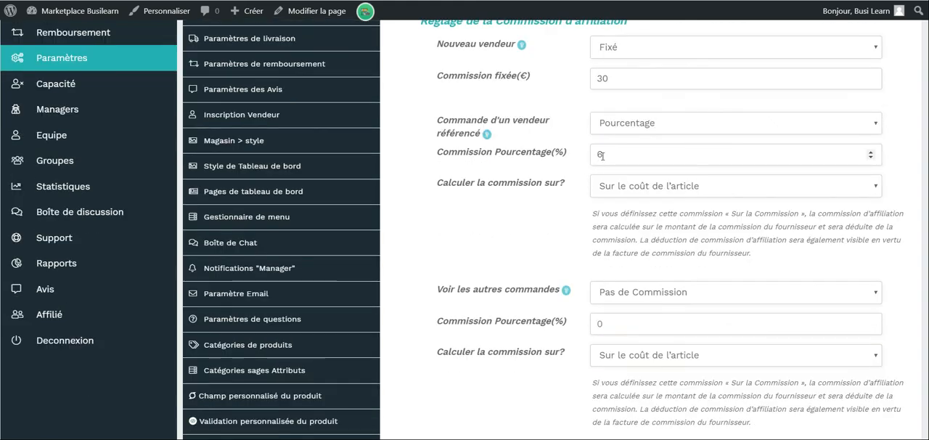
left_click_drag(602, 156, 590, 154)
type("1")
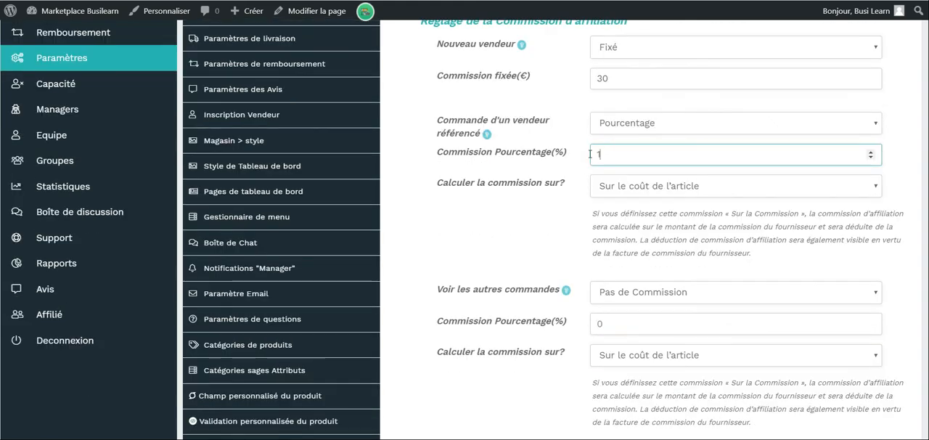
type("0")
Set the affiliate commission for other orders to Pourcentage with a value of 6.
left_click_drag(618, 324, 589, 323)
type("6")
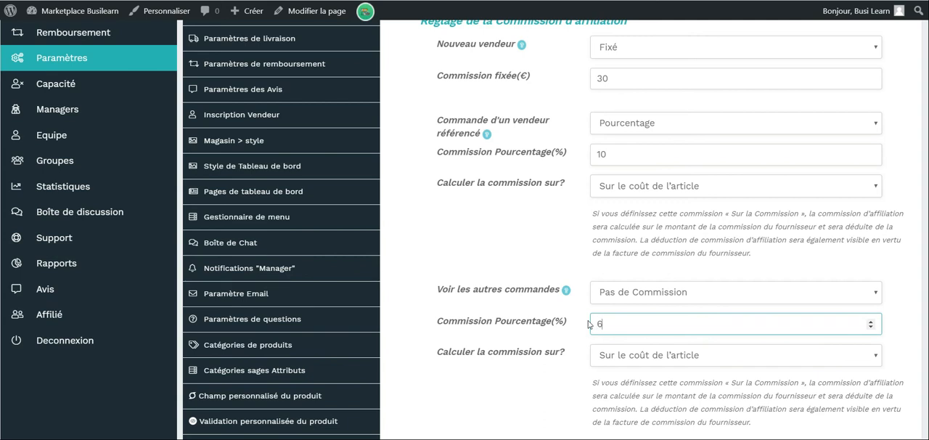
left_click(624, 293)
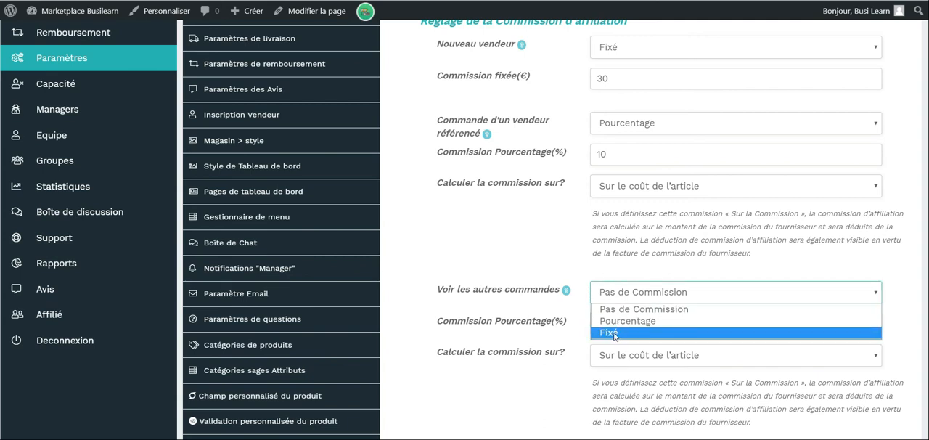
left_click(614, 321)
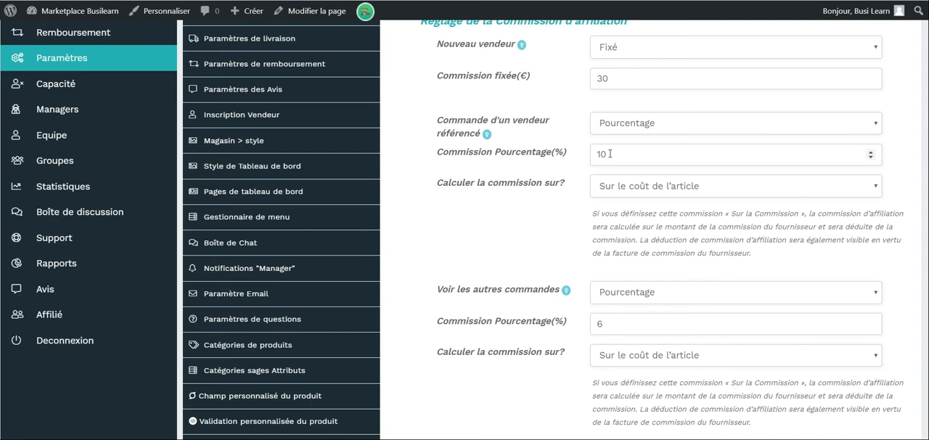
Change the calculation basis of the commission on a referred vendor's orders to Sur commission.
left_click_drag(609, 154, 600, 152)
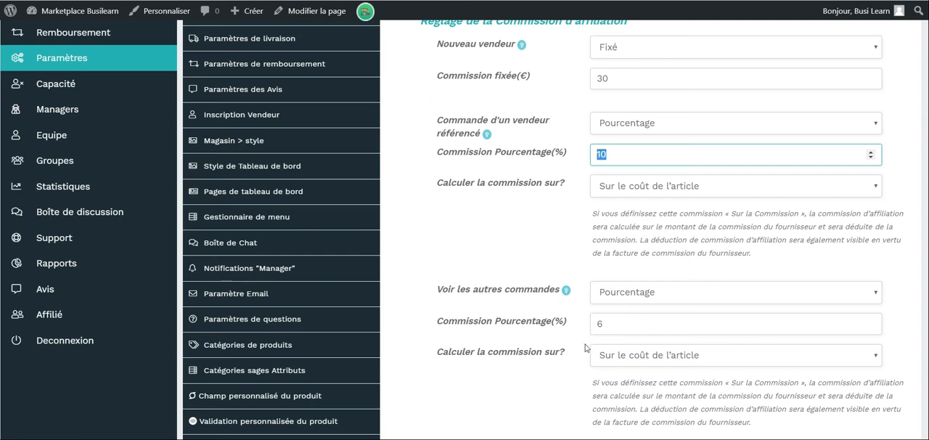
scroll(587, 342, "down", 1)
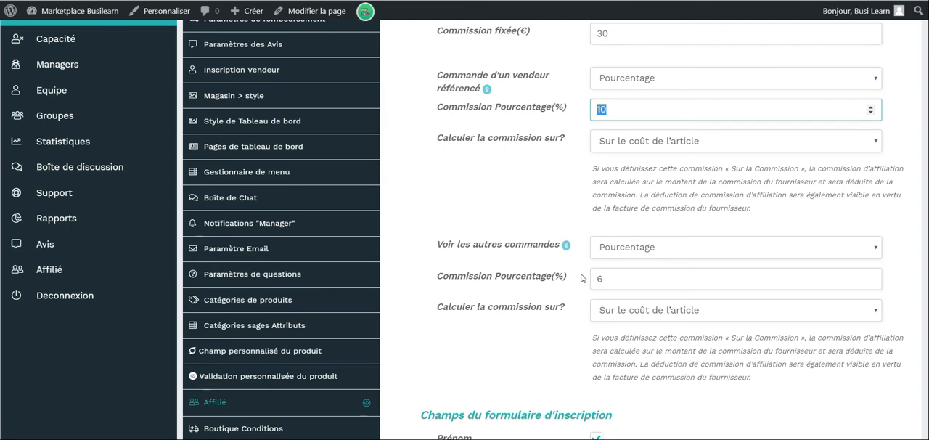
scroll(638, 239, "down", 1)
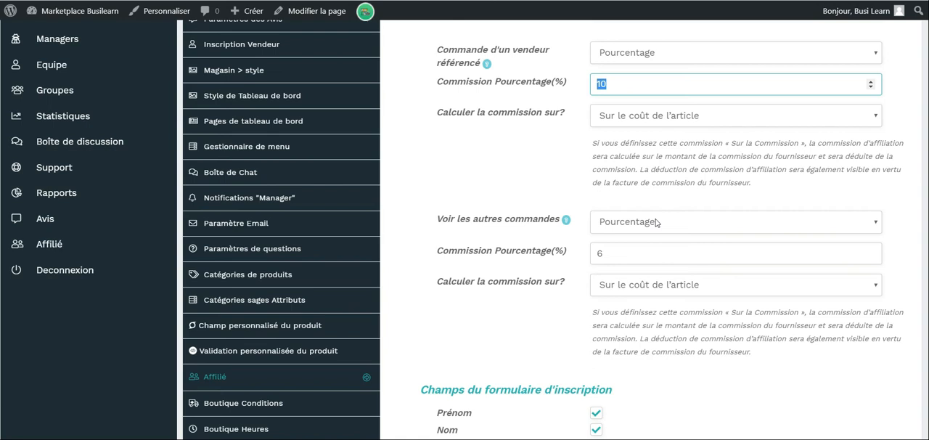
scroll(655, 222, "down", 1)
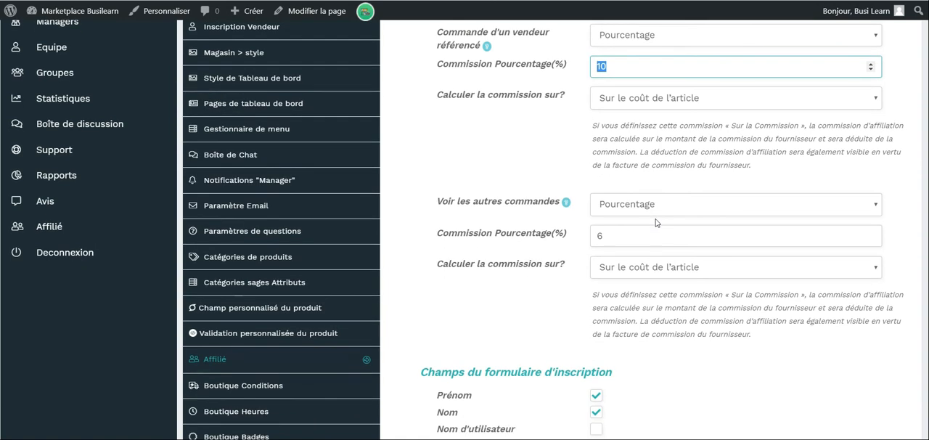
left_click(701, 98)
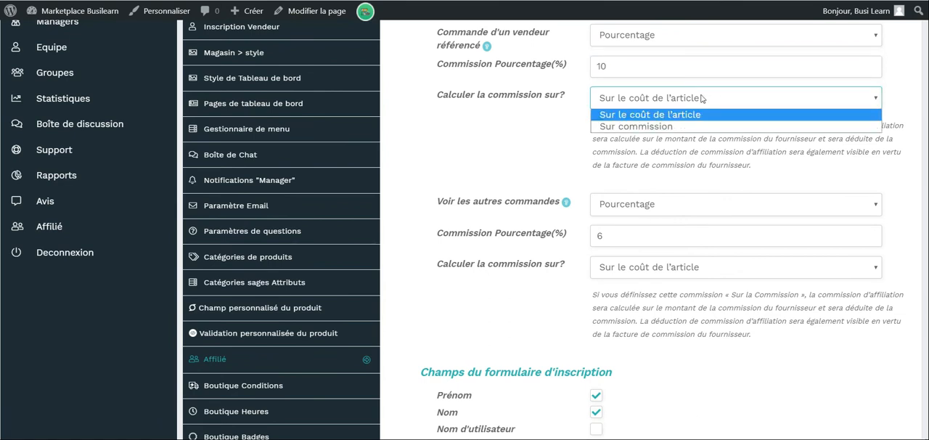
left_click(627, 128)
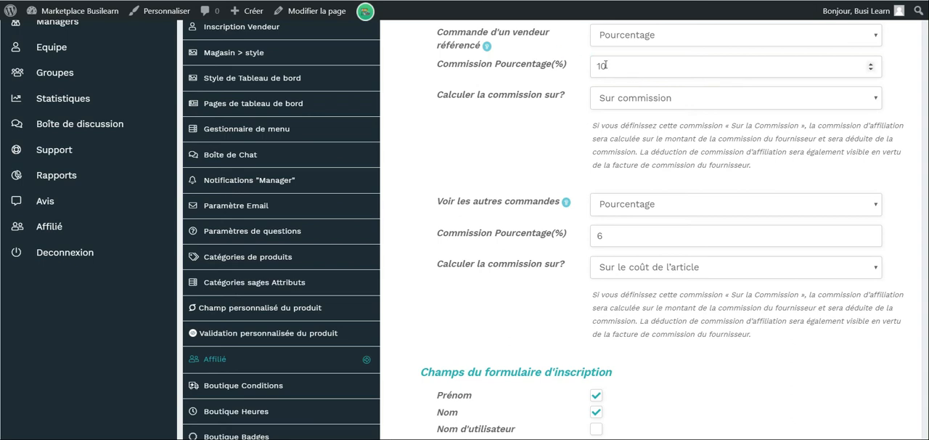
scroll(607, 69, "up", 1)
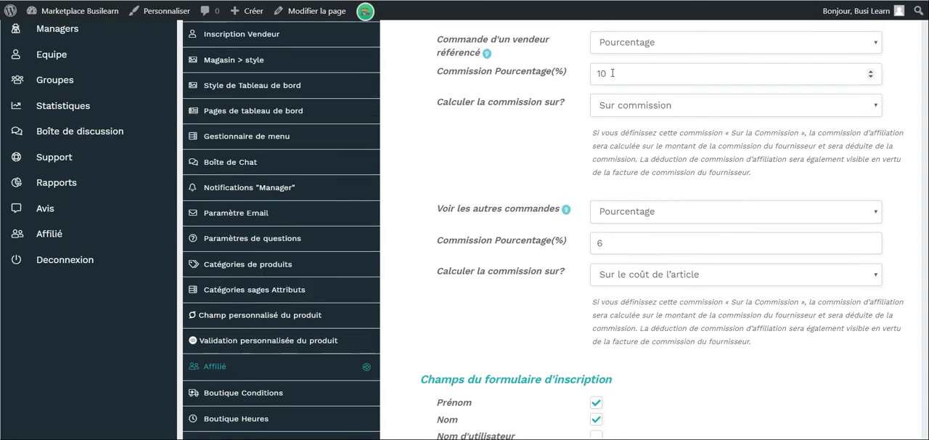
left_click(608, 73)
left_click(582, 82)
Review the affiliate registration form fields, the custom field block and the affiliate welcome email settings.
scroll(560, 163, "down", 1)
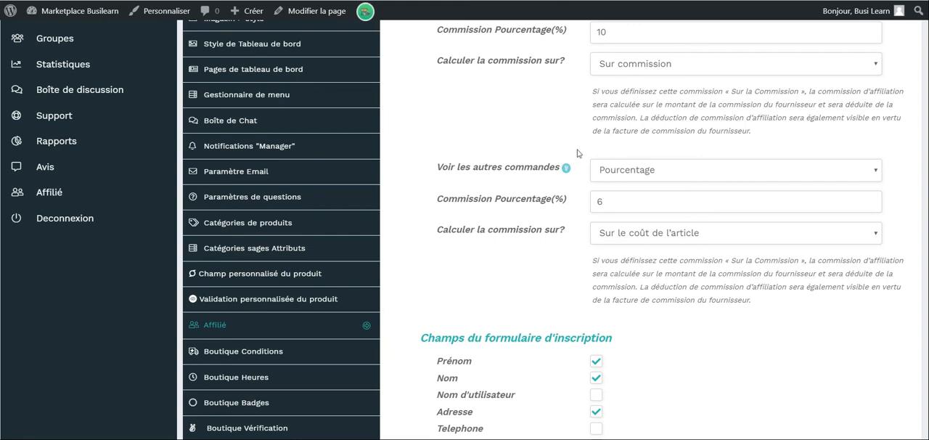
scroll(578, 153, "down", 3)
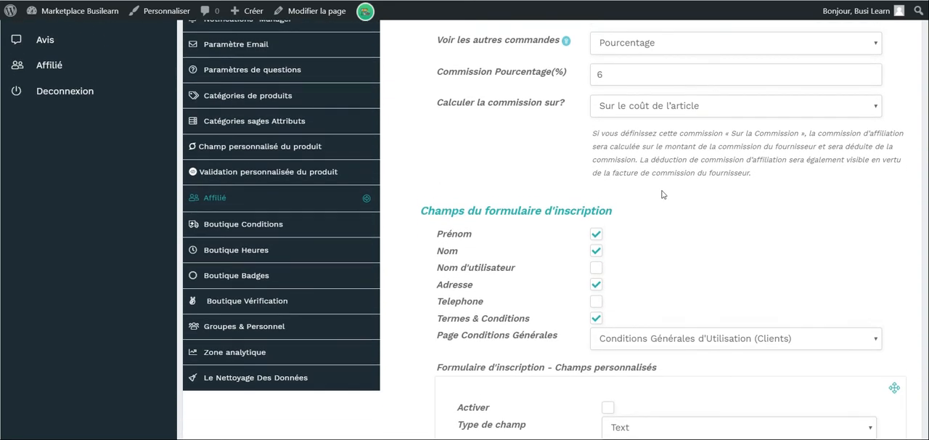
scroll(662, 194, "down", 4)
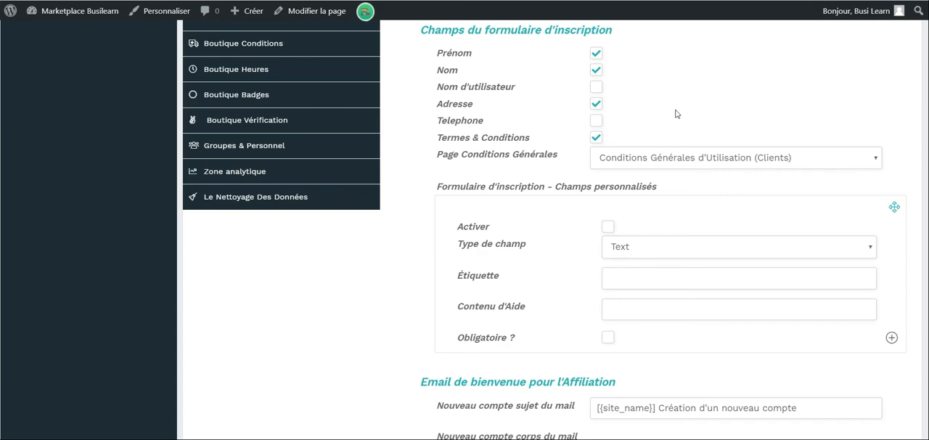
scroll(675, 114, "up", 1)
scroll(675, 114, "down", 1)
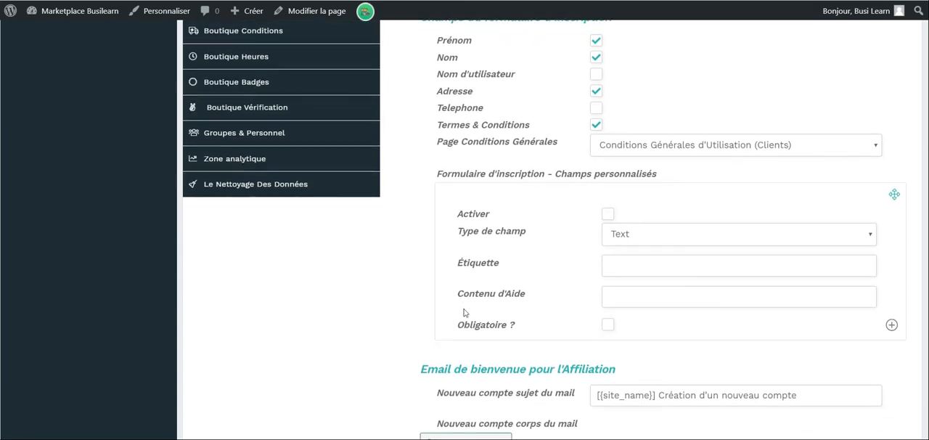
scroll(464, 312, "down", 2)
scroll(332, 329, "down", 3)
scroll(332, 330, "up", 8)
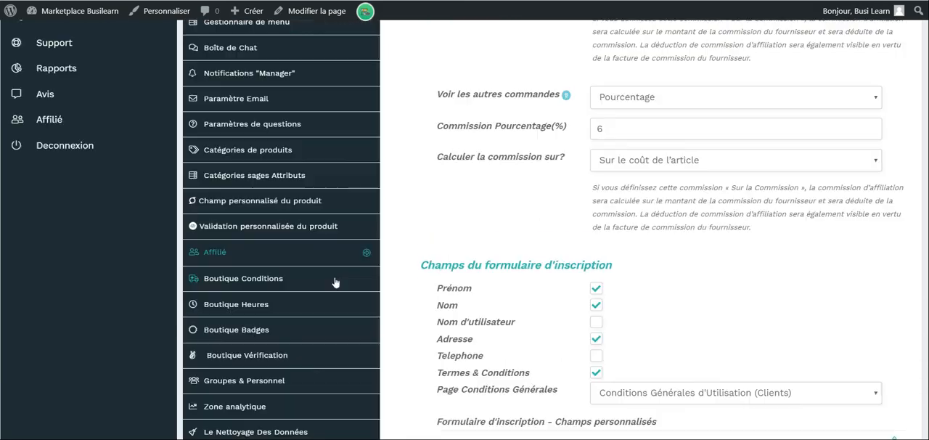
Open the Boutique Conditions settings and look over the delivery, refund and return policy editors.
scroll(410, 249, "up", 10)
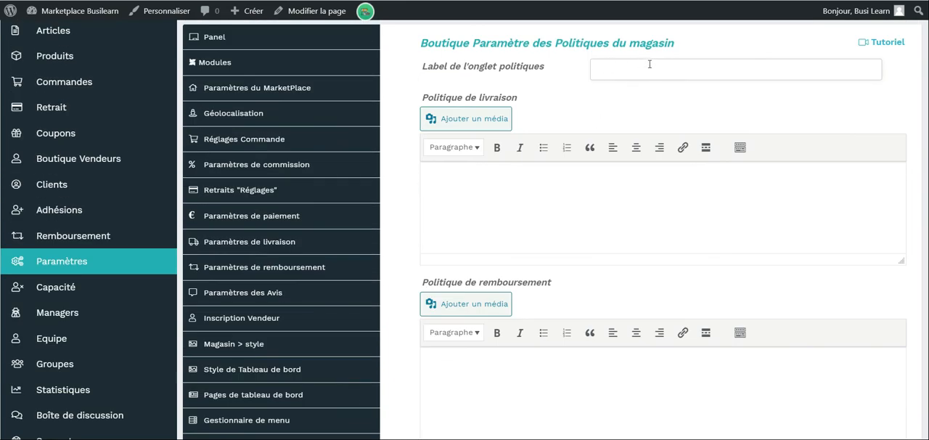
scroll(529, 91, "down", 1)
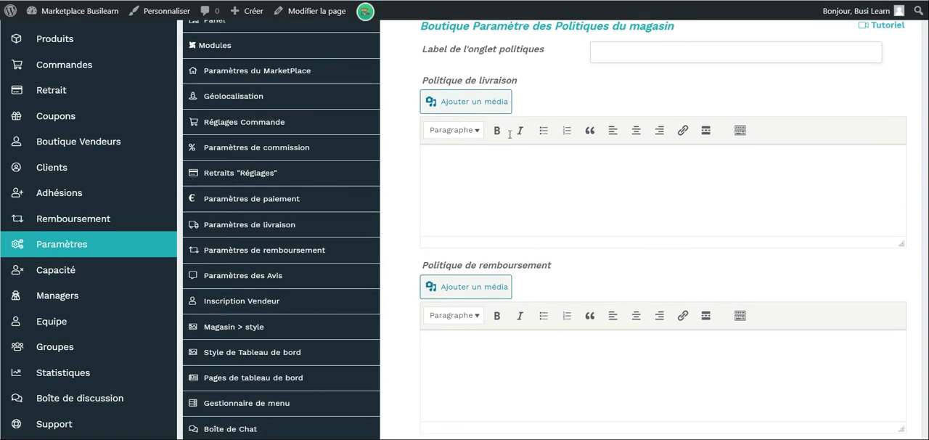
scroll(471, 409, "down", 3)
scroll(471, 409, "up", 1)
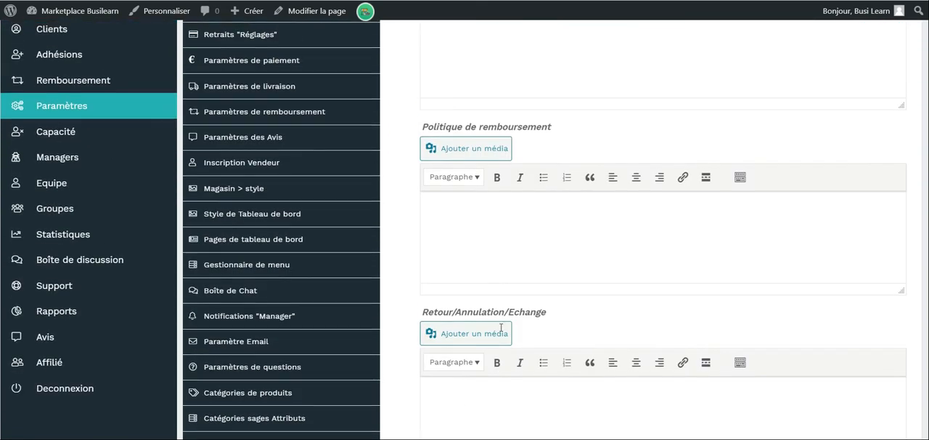
scroll(560, 166, "up", 1)
left_click(523, 89)
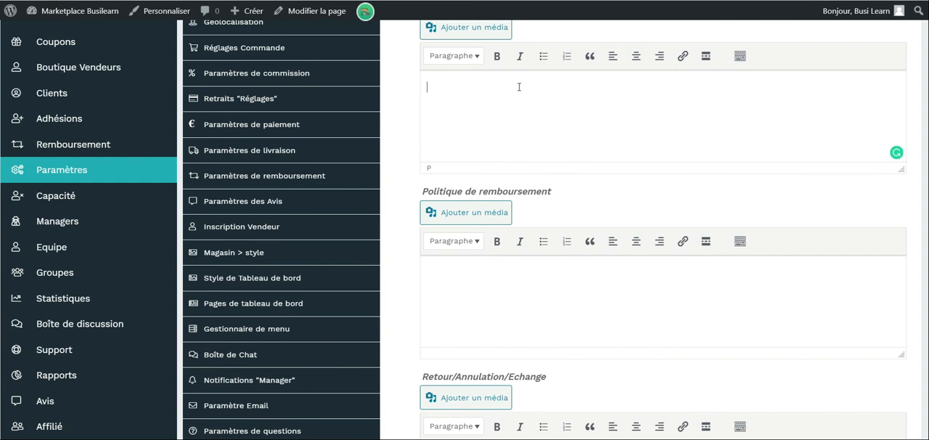
scroll(518, 87, "up", 1)
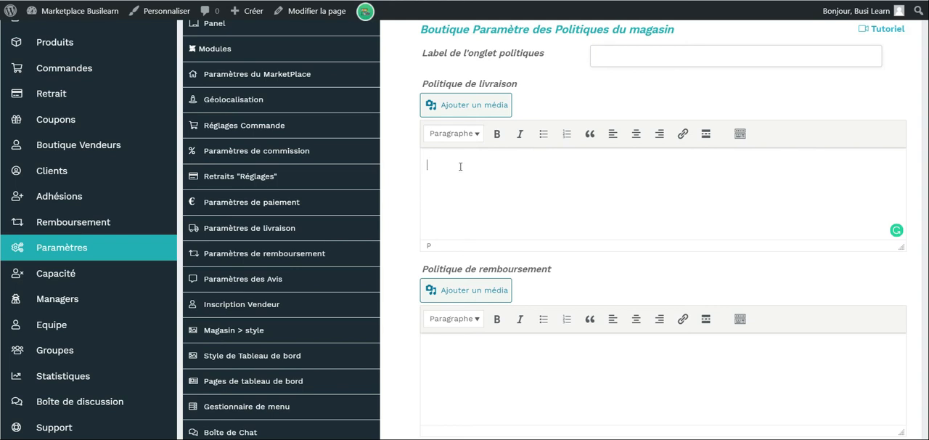
scroll(460, 166, "down", 1)
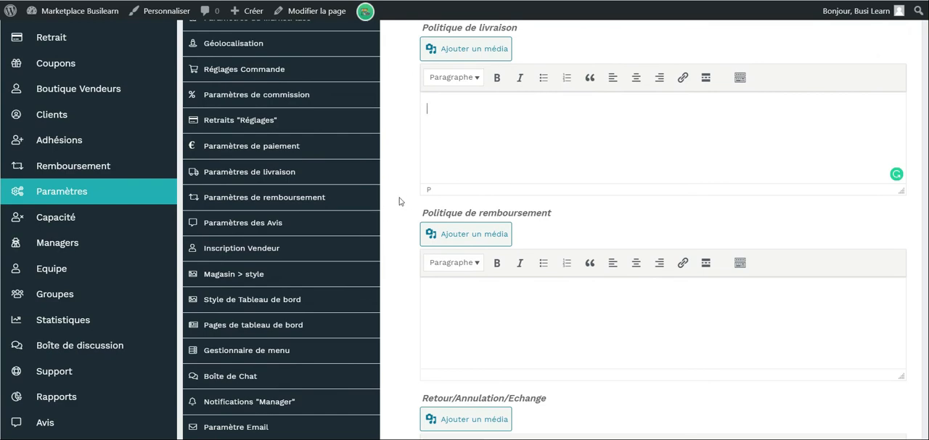
Open the Boutique Heures settings and examine the days off and the daily opening and closing times.
scroll(399, 201, "down", 10)
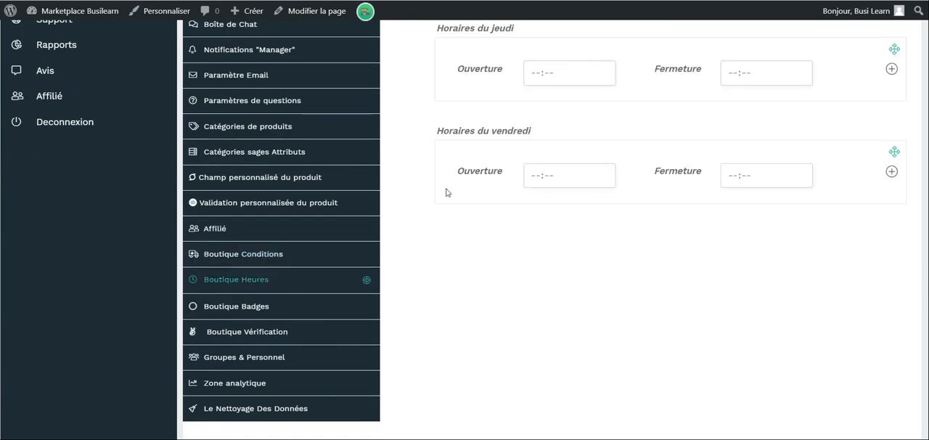
scroll(445, 194, "up", 7)
scroll(636, 97, "up", 1)
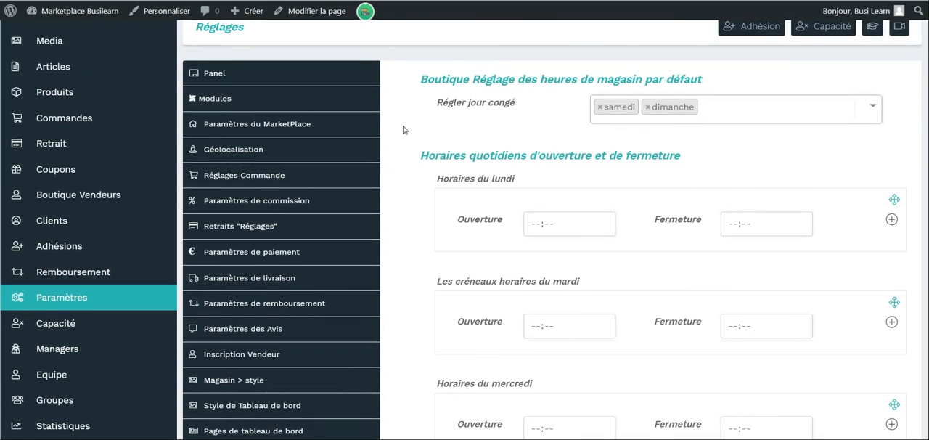
scroll(404, 129, "down", 8)
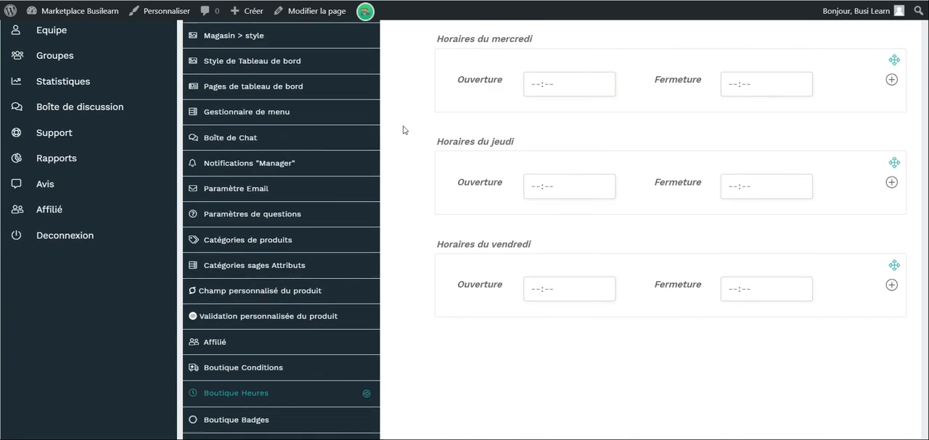
Open the Boutique Badges settings and examine the activation, icon and name options for a vendor badge.
scroll(425, 185, "up", 7)
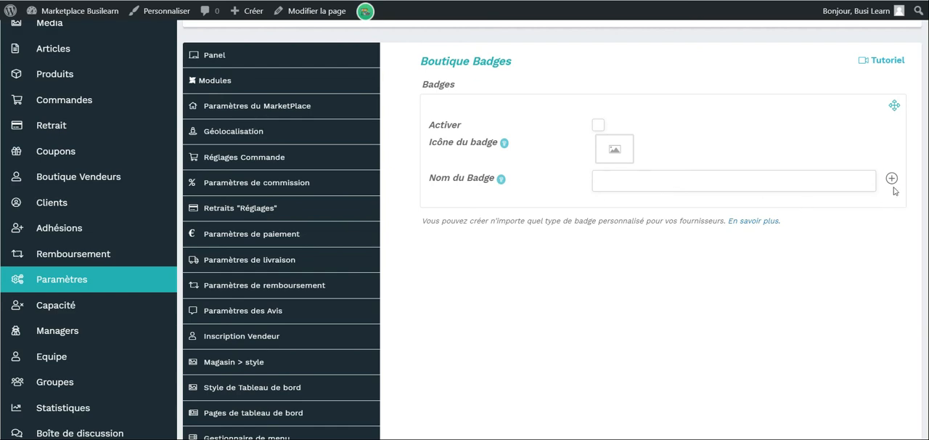
scroll(575, 324, "down", 10)
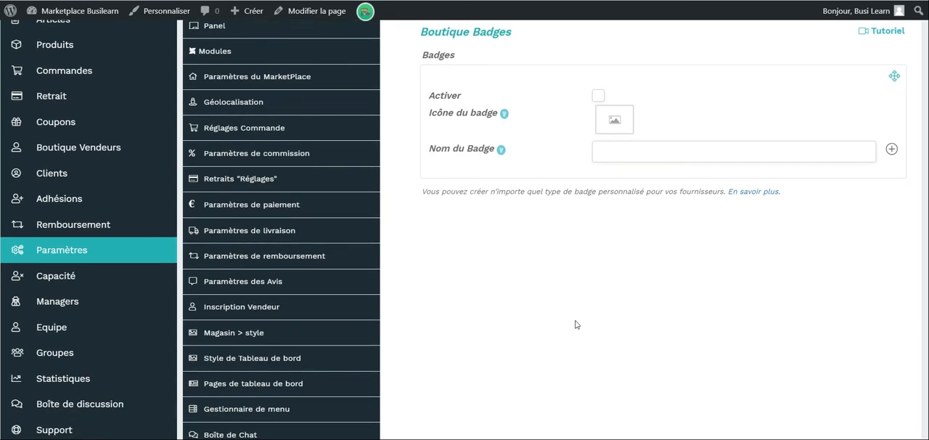
mouse_move(489, 174)
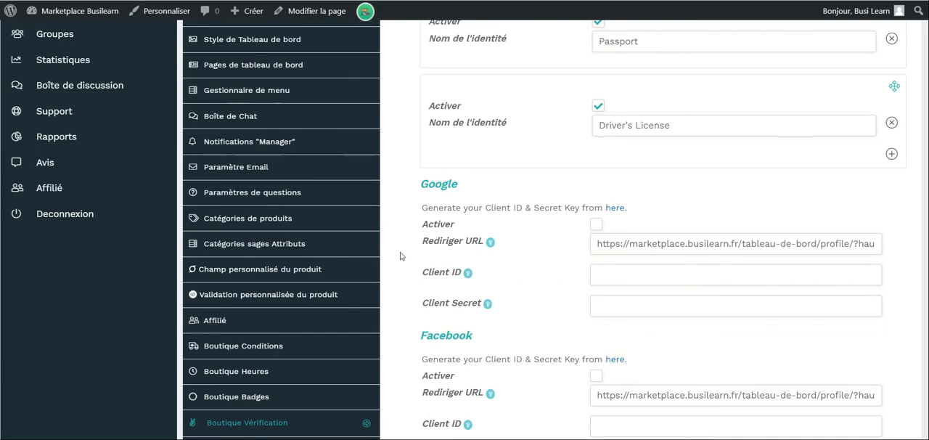
Open the Boutique Vérification settings and review the identity types, verification badge and social network connection options.
scroll(399, 255, "down", 4)
scroll(400, 255, "down", 3)
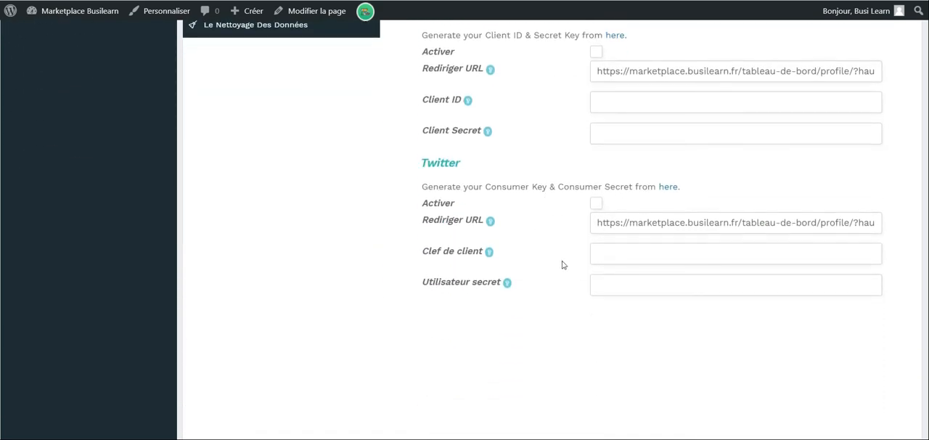
scroll(562, 264, "up", 4)
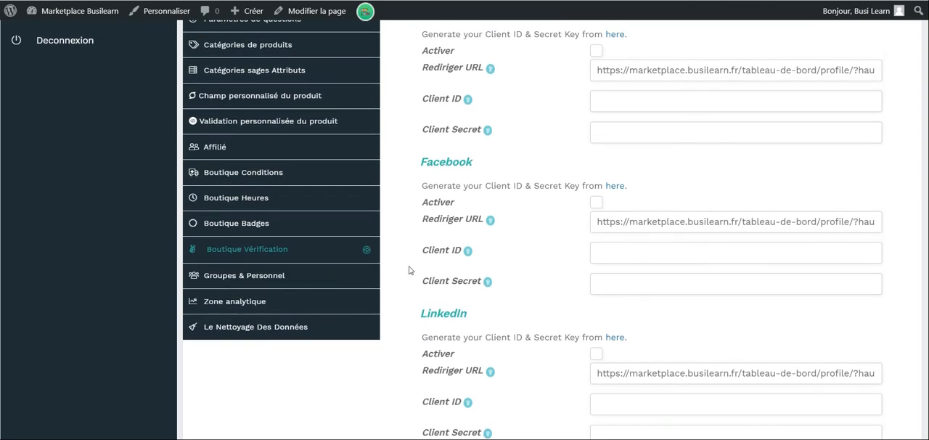
scroll(408, 269, "up", 7)
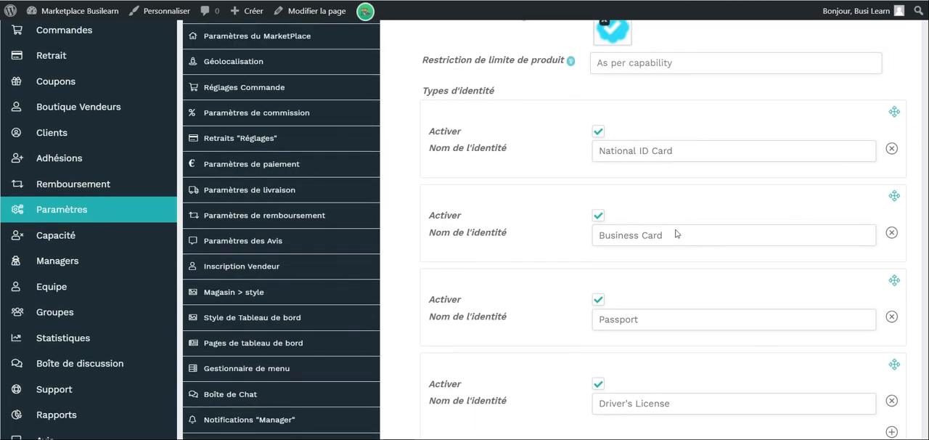
scroll(675, 232, "up", 1)
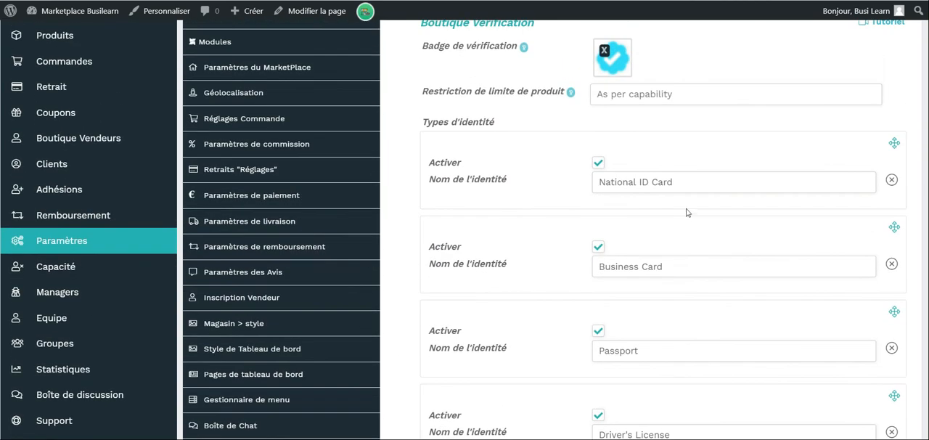
scroll(687, 211, "up", 1)
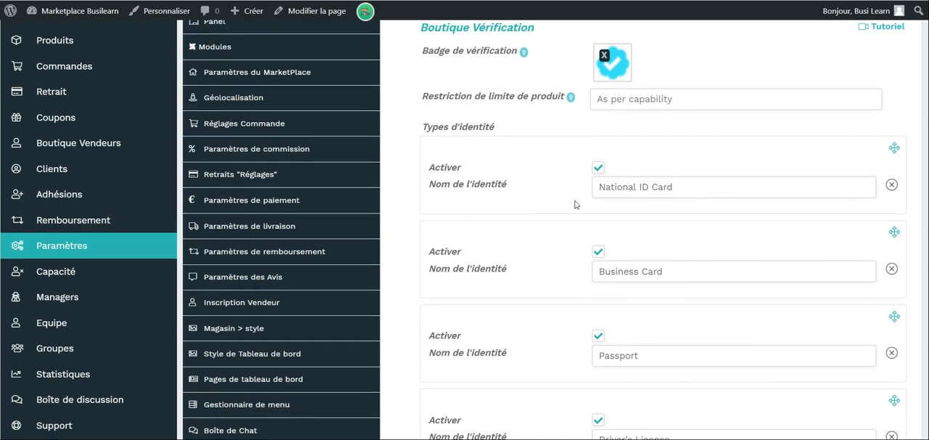
scroll(680, 183, "down", 3)
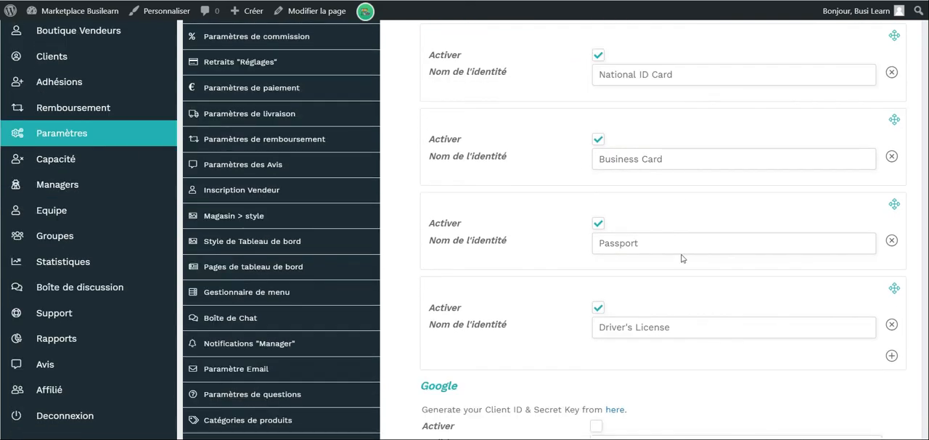
Review the identity types and the product limit restriction option in the Boutique Vérification settings.
scroll(675, 276, "up", 6)
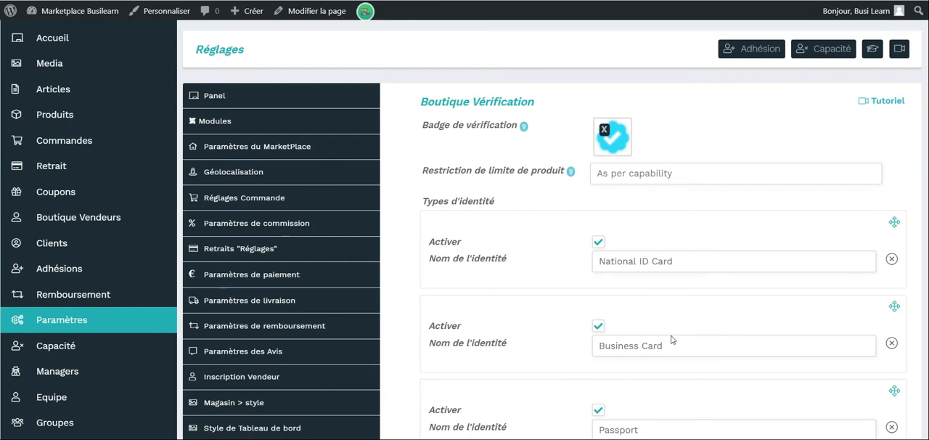
scroll(671, 339, "down", 5)
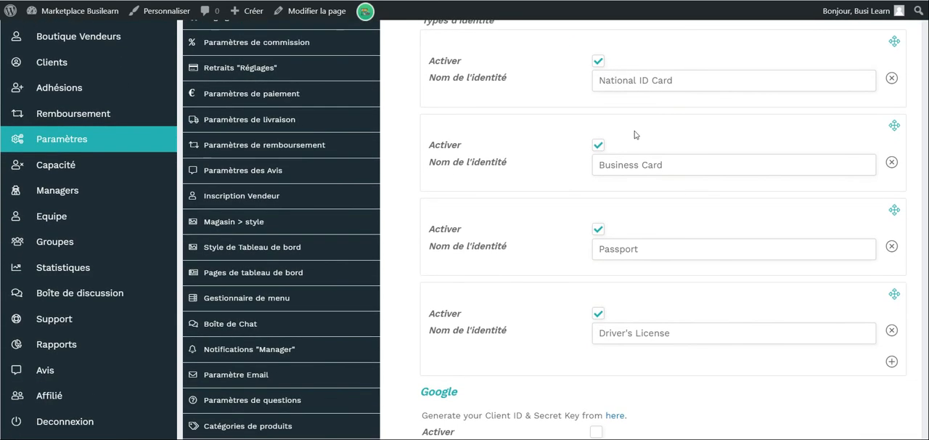
scroll(633, 134, "up", 3)
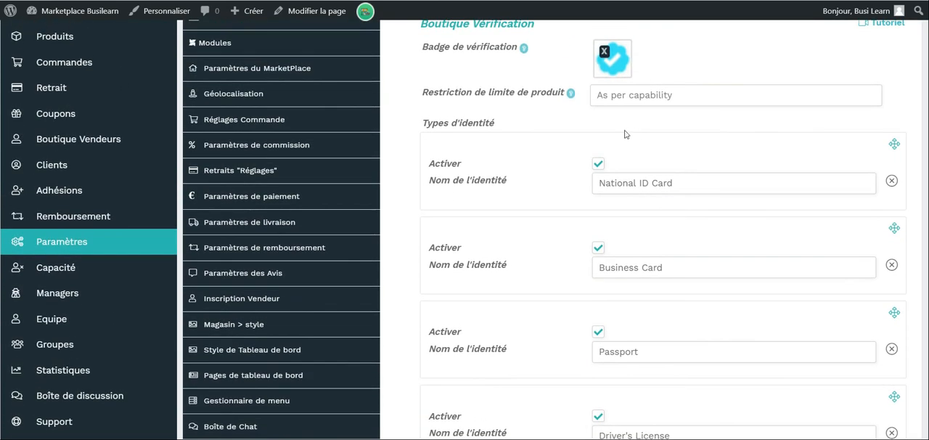
left_click(638, 100)
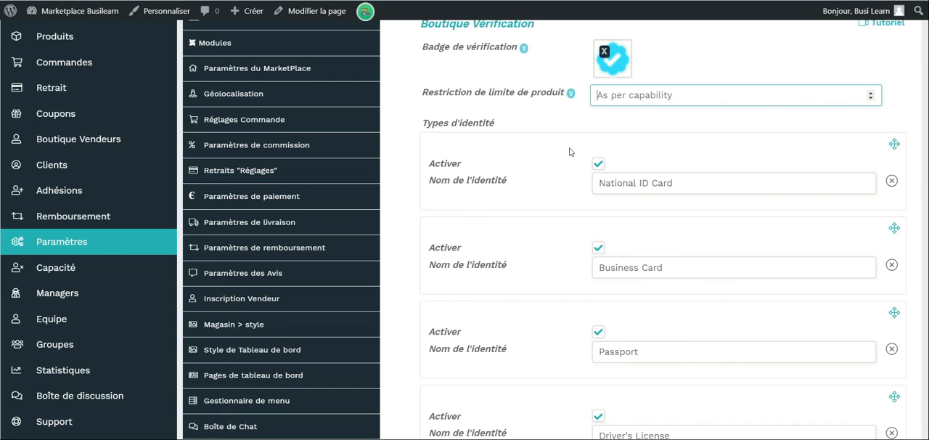
Open the Groupes & Personnel settings and look over the new account email's subject, body and allowed dynamic variables.
scroll(569, 152, "down", 3)
scroll(569, 152, "down", 2)
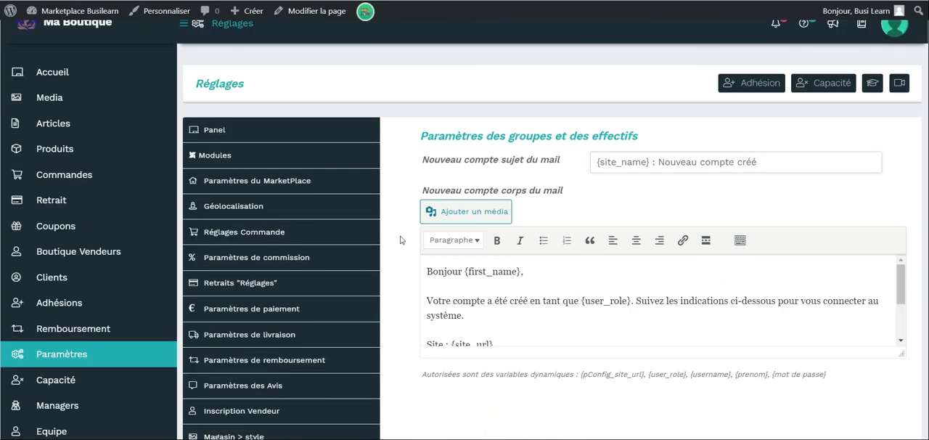
scroll(400, 240, "down", 2)
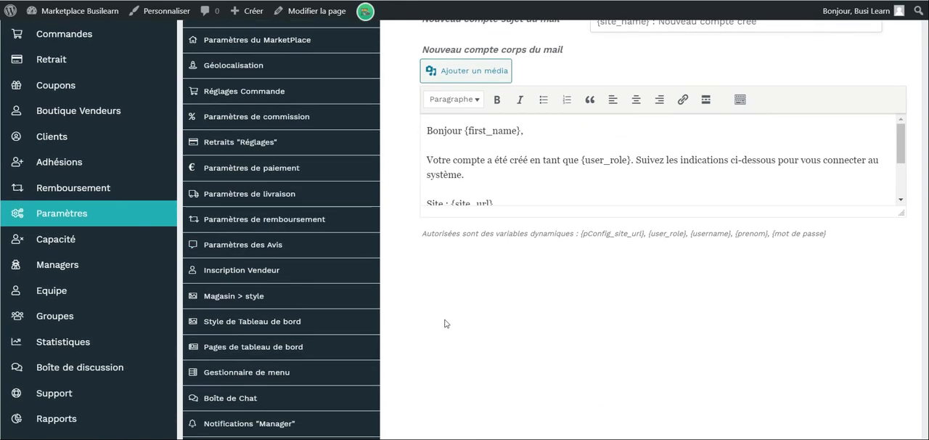
scroll(446, 323, "down", 2)
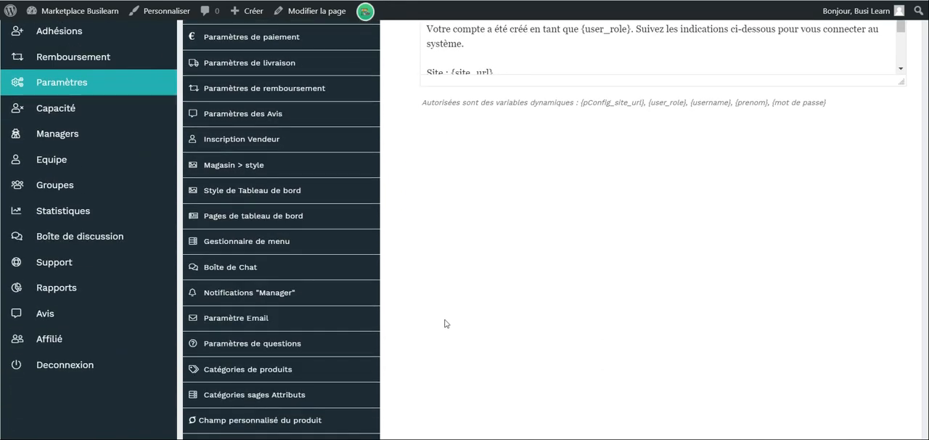
scroll(446, 323, "down", 1)
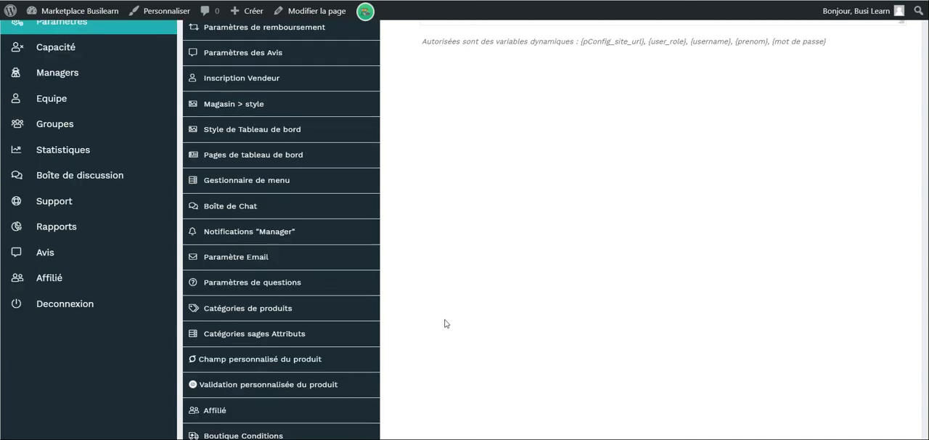
scroll(446, 324, "down", 2)
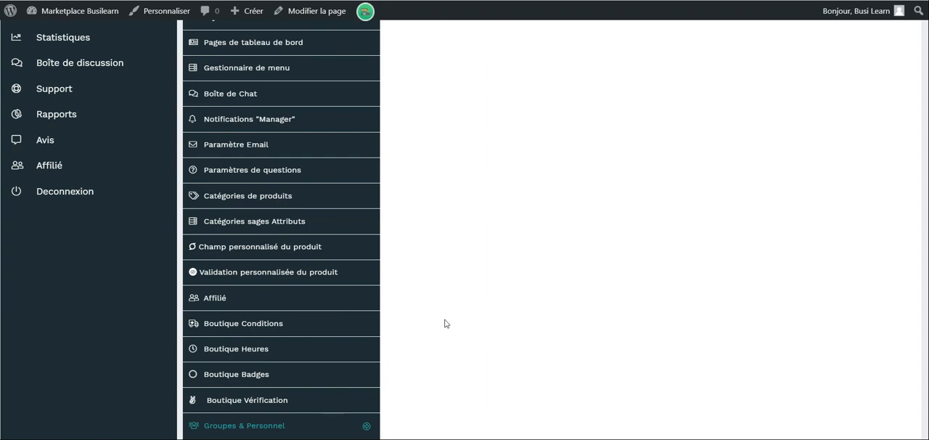
Open the Zone analytique settings and look through the available preferred analytics regions without changing the selection.
scroll(446, 324, "down", 3)
scroll(417, 181, "up", 10)
left_click(785, 190)
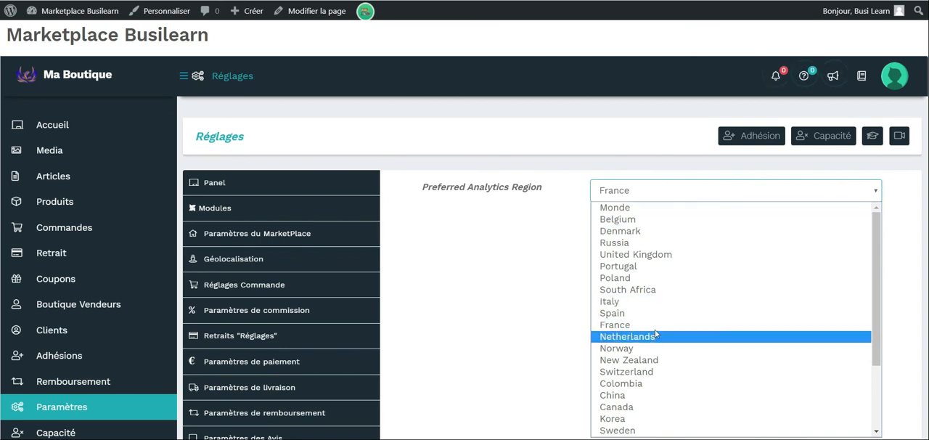
left_click(573, 225)
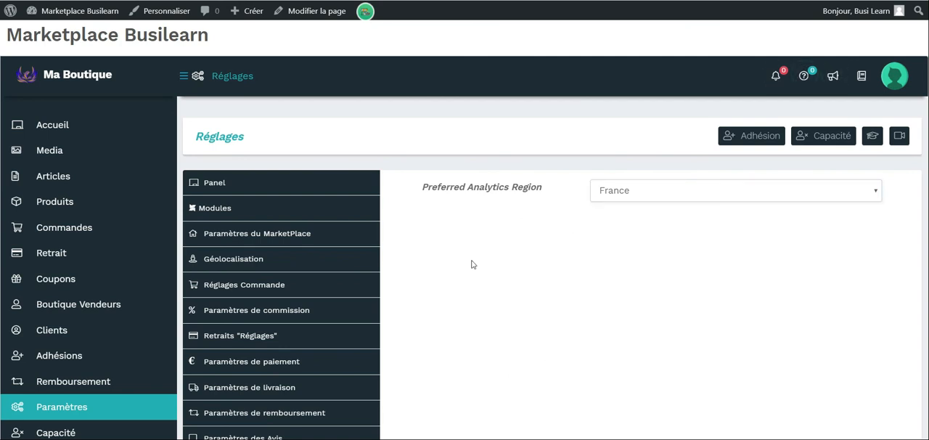
Open the Le Nettoyage Des Données settings and examine the cleanup options for notifications, enquiries and analytics data.
scroll(276, 320, "down", 10)
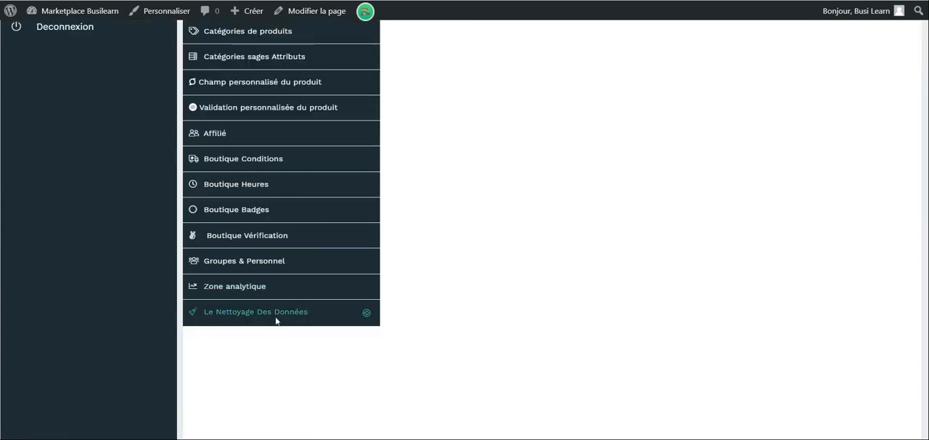
left_click(276, 319)
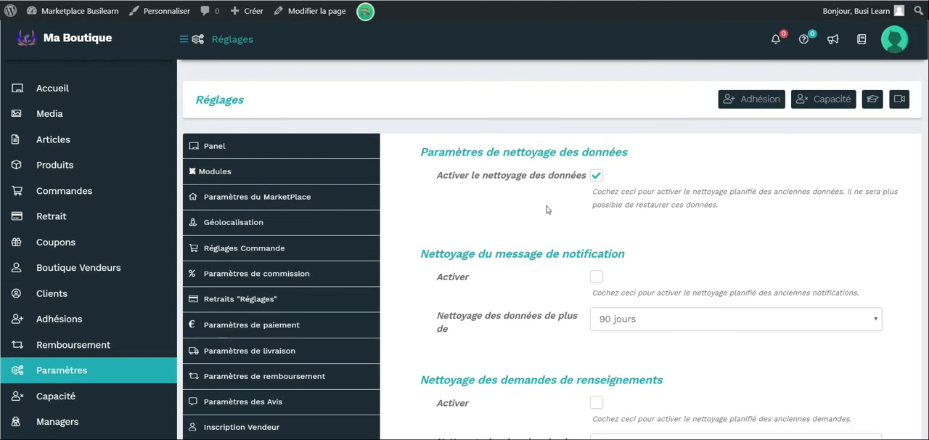
scroll(507, 240, "down", 3)
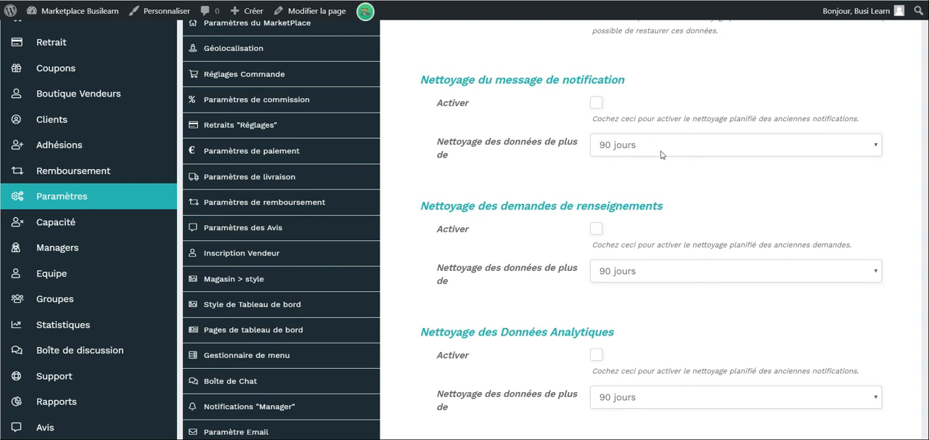
scroll(660, 154, "down", 2)
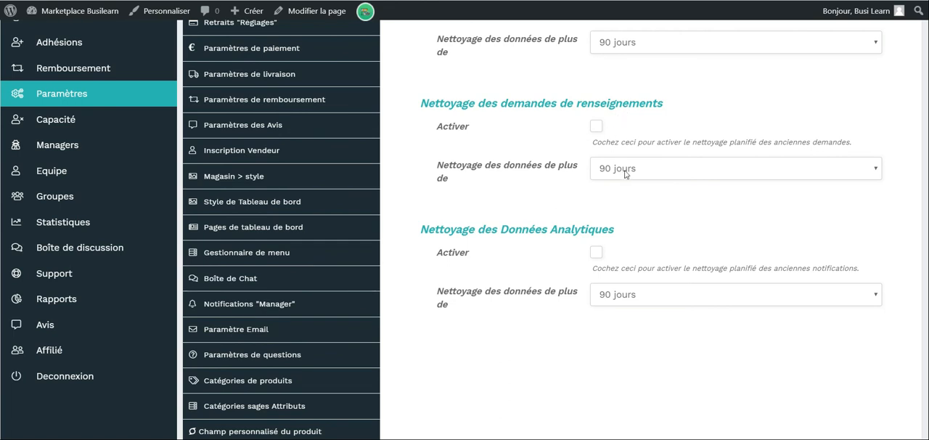
scroll(631, 178, "down", 1)
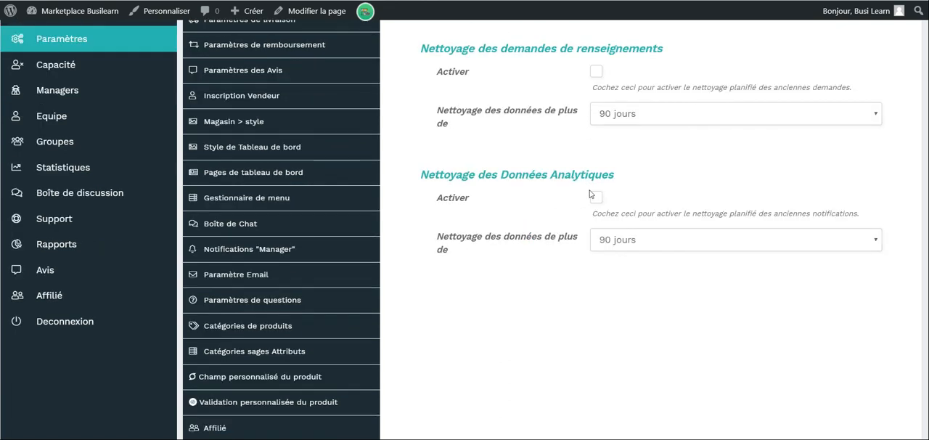
Set the analytics data cleanup age to 365 jours after trying 180 jours.
left_click(632, 240)
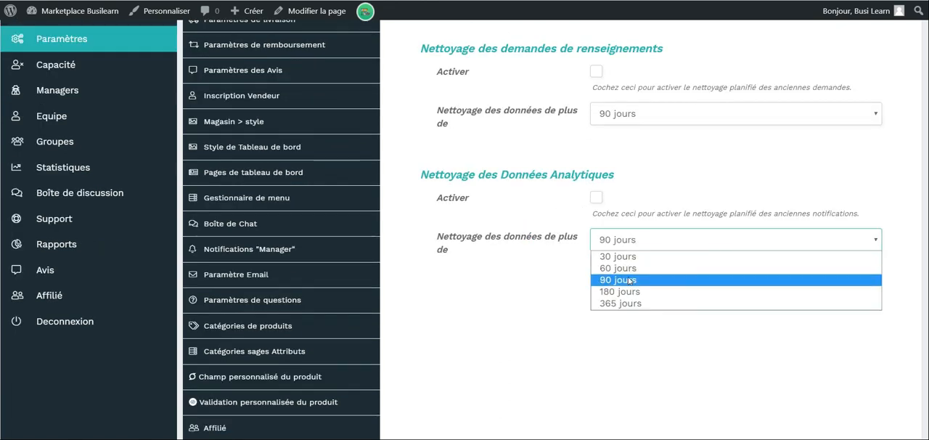
left_click(616, 289)
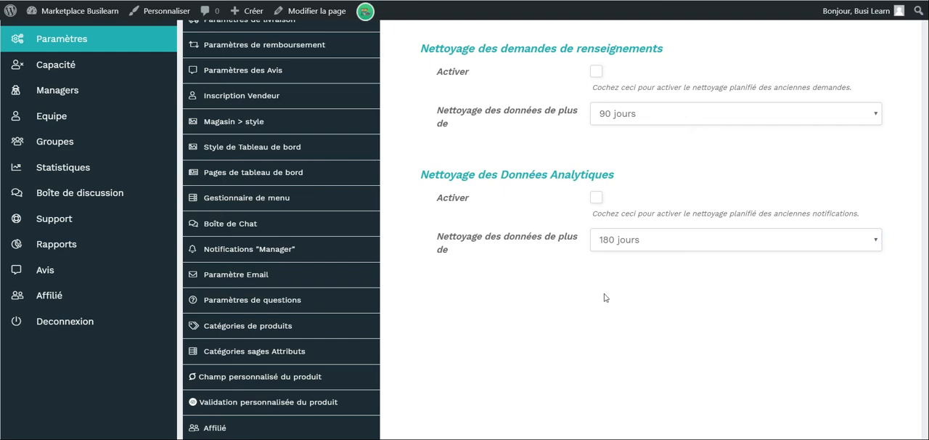
left_click(641, 244)
left_click(645, 306)
Activate the scheduled cleanup for notification messages and for analytics data.
scroll(648, 233, "up", 3)
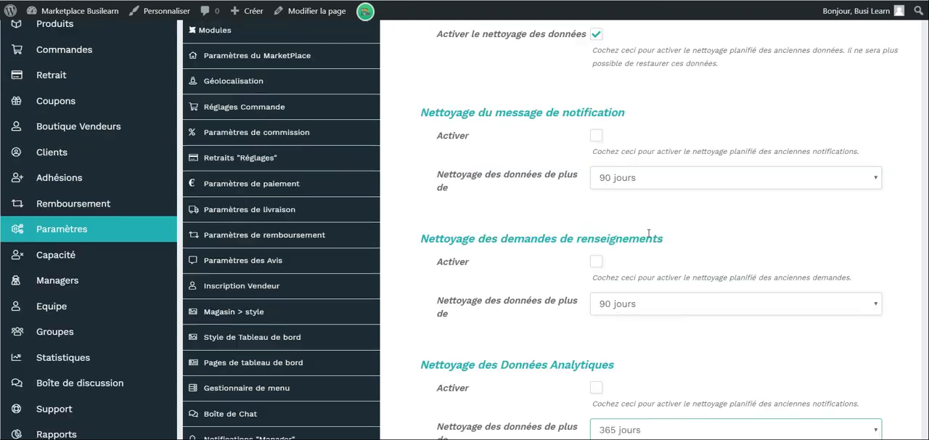
scroll(595, 178, "up", 1)
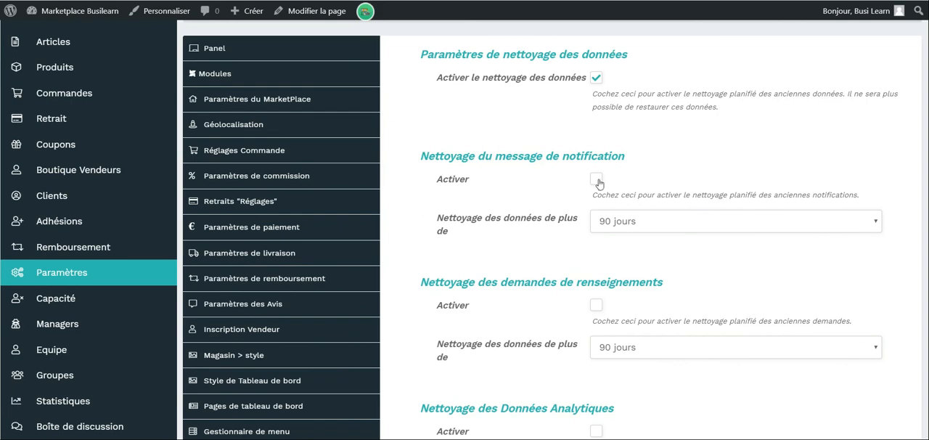
scroll(597, 182, "down", 3)
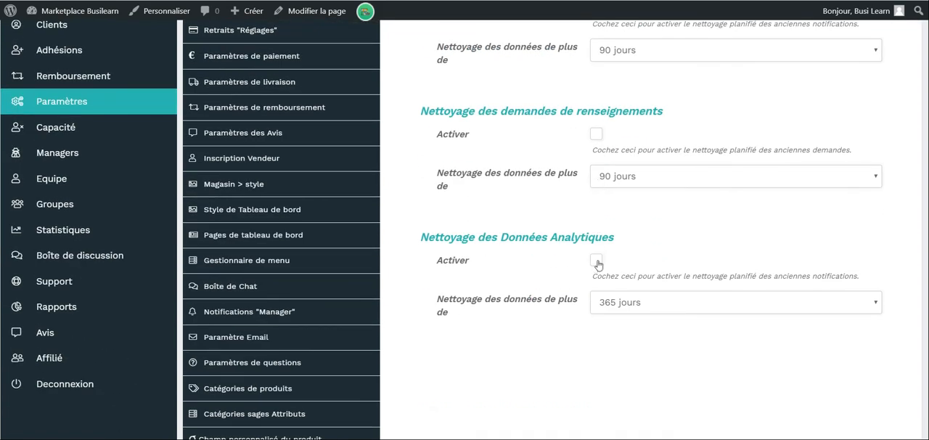
scroll(597, 264, "up", 4)
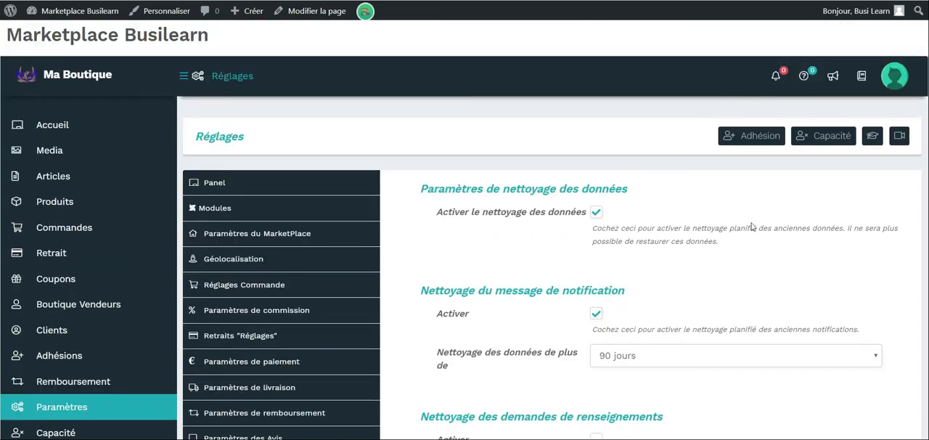
scroll(750, 224, "down", 2)
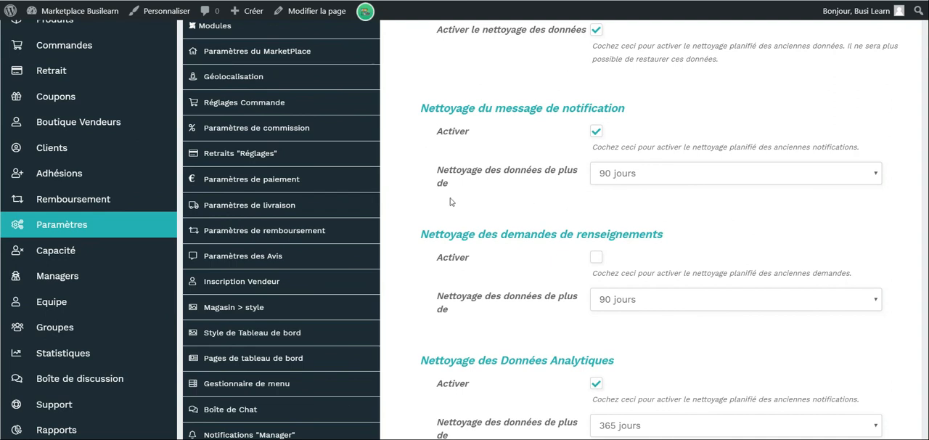
scroll(450, 201, "up", 2)
scroll(449, 201, "down", 1)
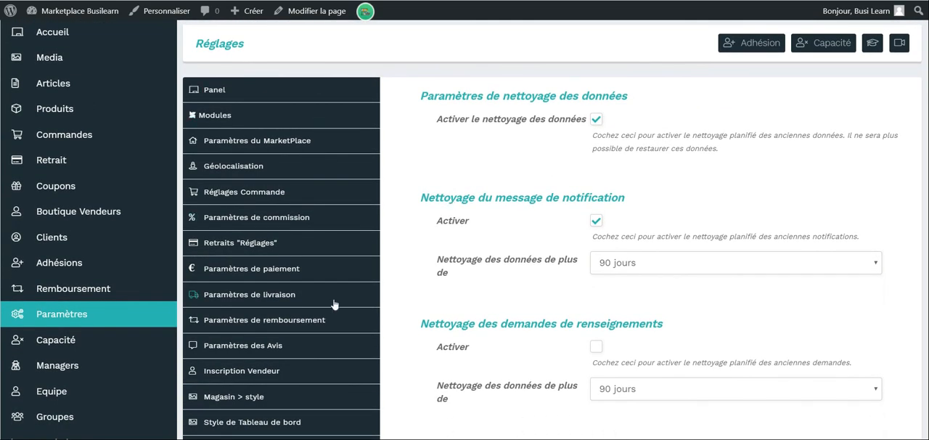
scroll(419, 193, "up", 1)
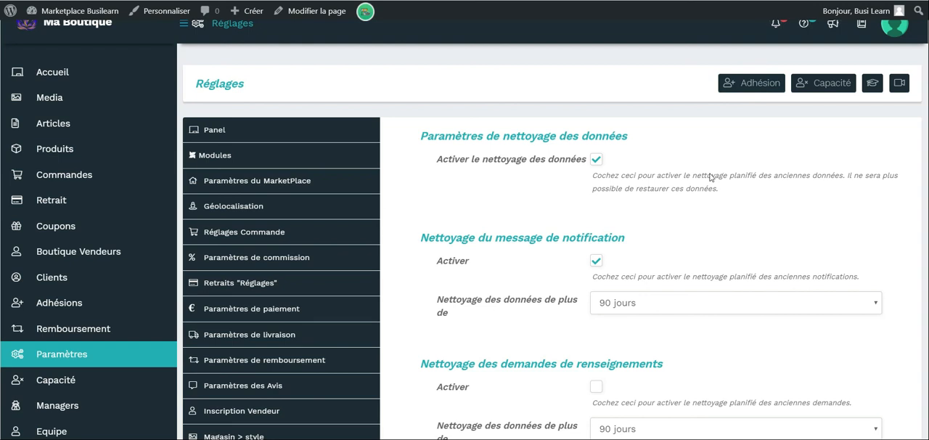
scroll(877, 61, "up", 1)
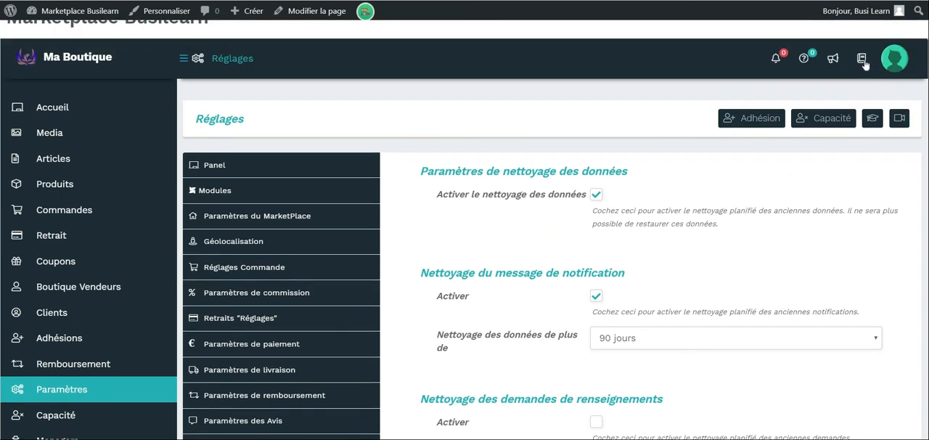